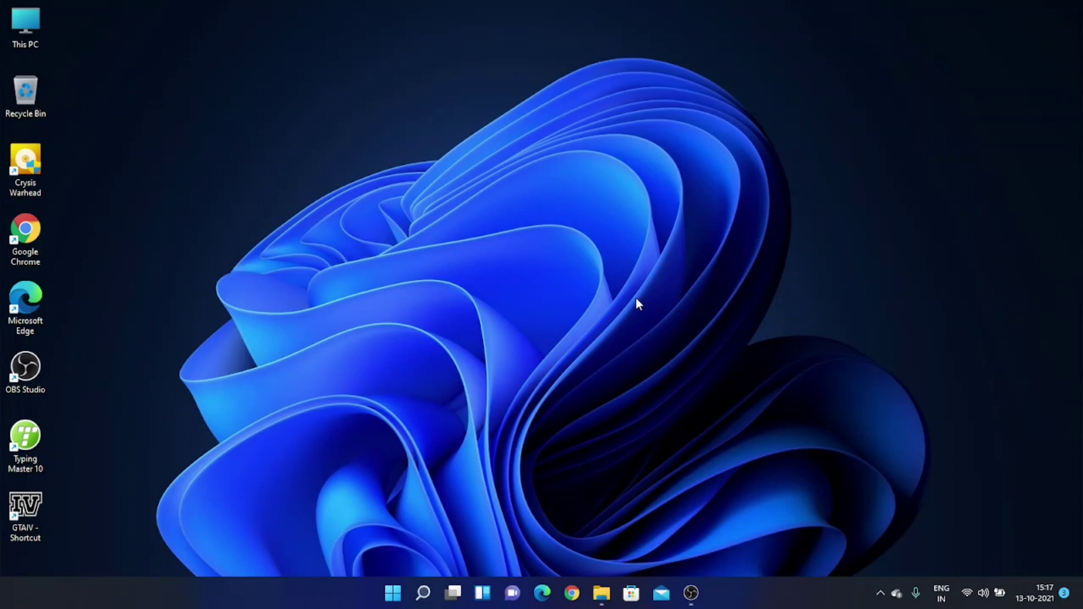
Check the installed Windows version through the Run prompt, then close it.
{"action": "key", "text": "super"}
{"action": "key", "text": "super"}
{"action": "key", "text": "super"}
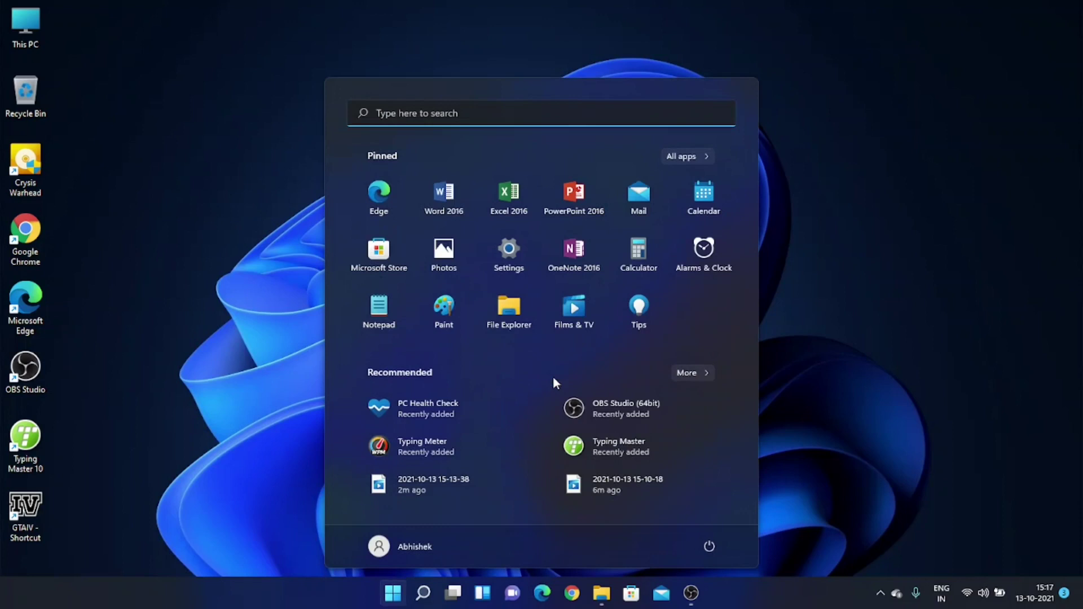
{"action": "key", "text": "super"}
{"action": "key", "text": "super"}
{"action": "type", "text": "wi"}
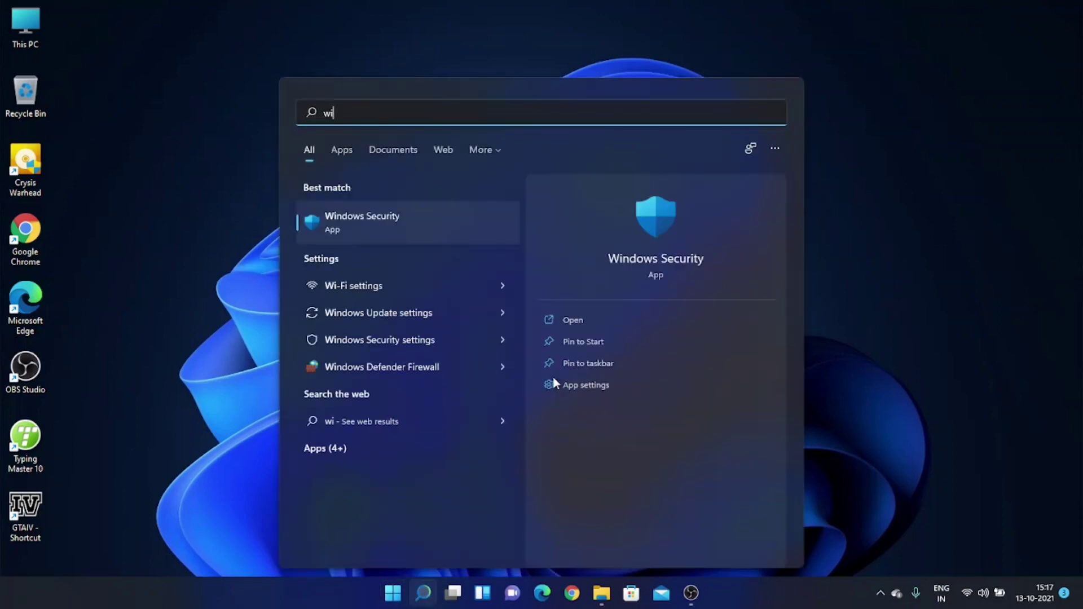
{"action": "key", "text": "super"}
{"action": "key", "text": "super+r"}
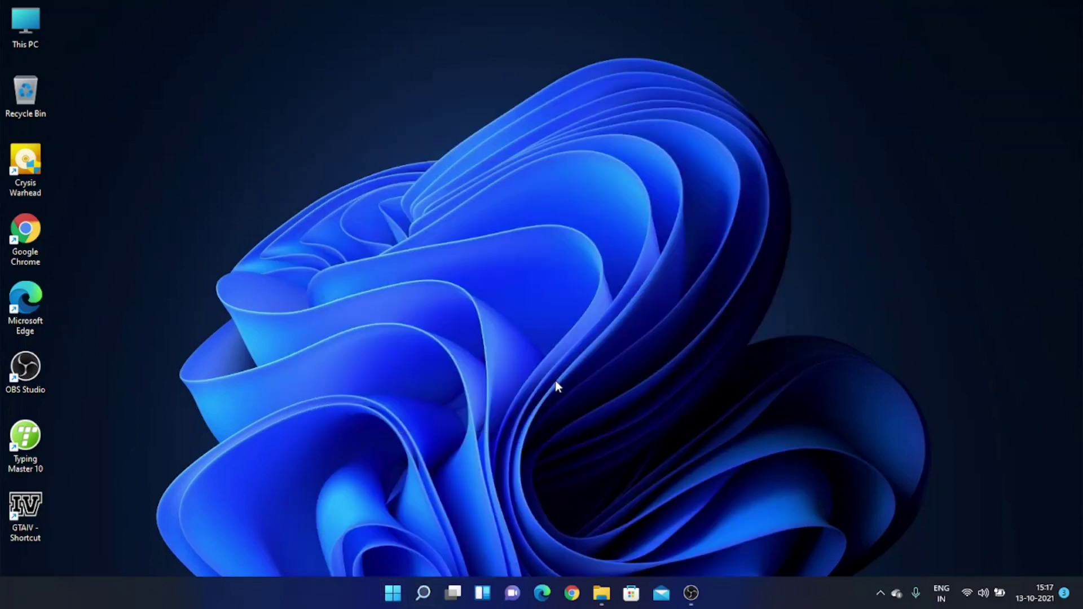
{"action": "key", "text": "Return"}
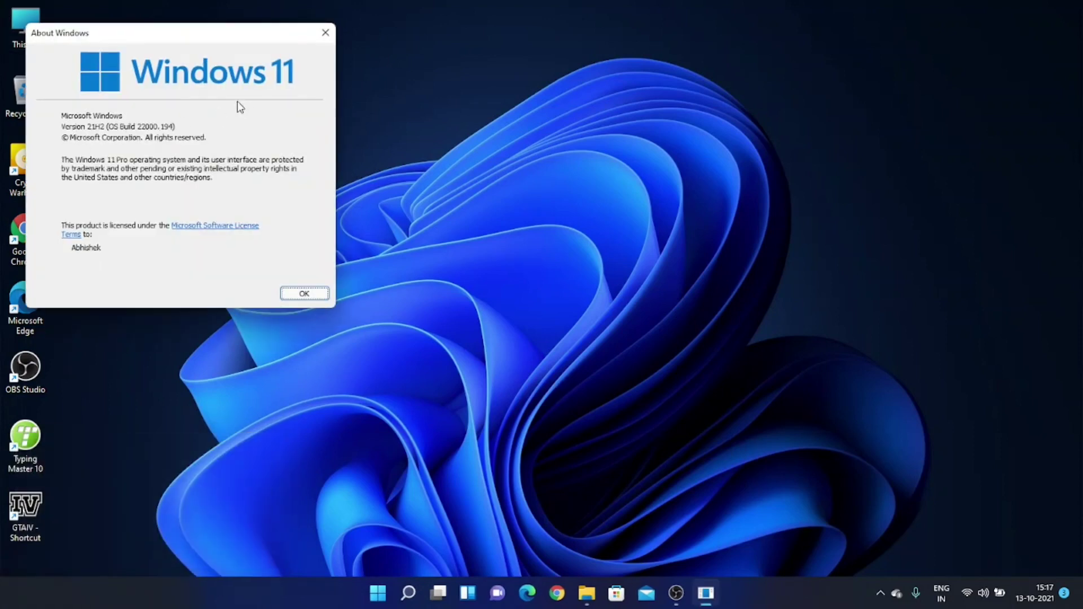
{"action": "left_click", "coordinate": [324, 33]}
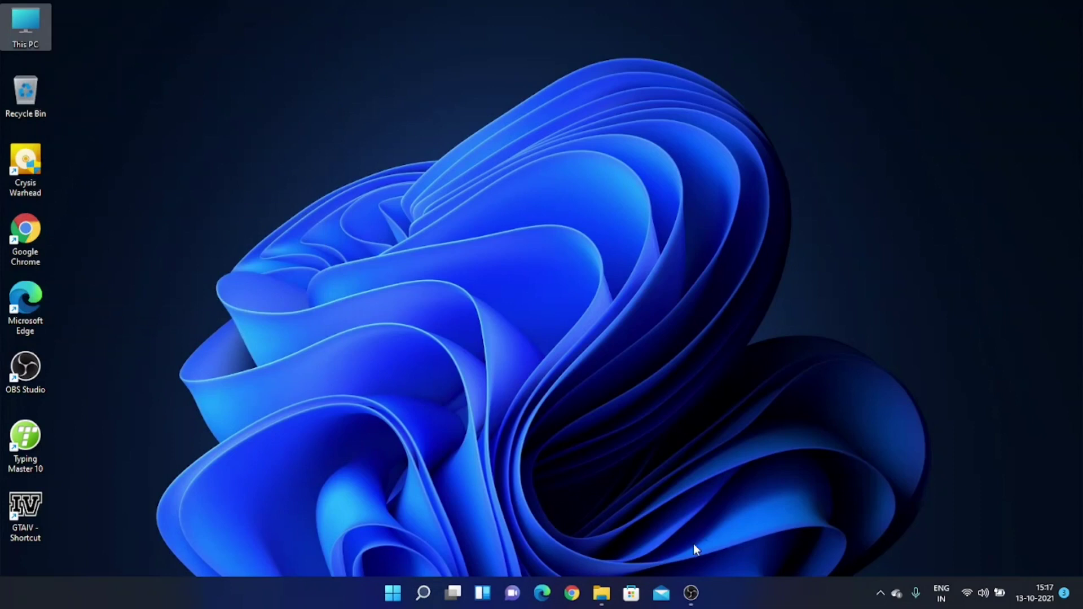
Review the processor and installed memory in System Information, then close it.
{"action": "left_click", "coordinate": [393, 592]}
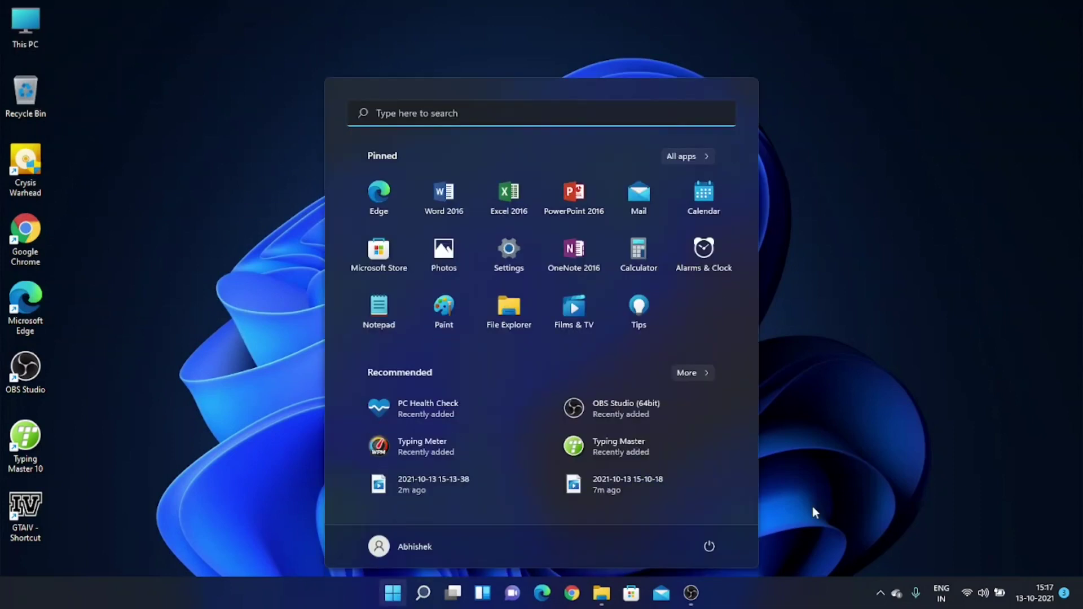
{"action": "type", "text": "system"}
{"action": "key", "text": "Return"}
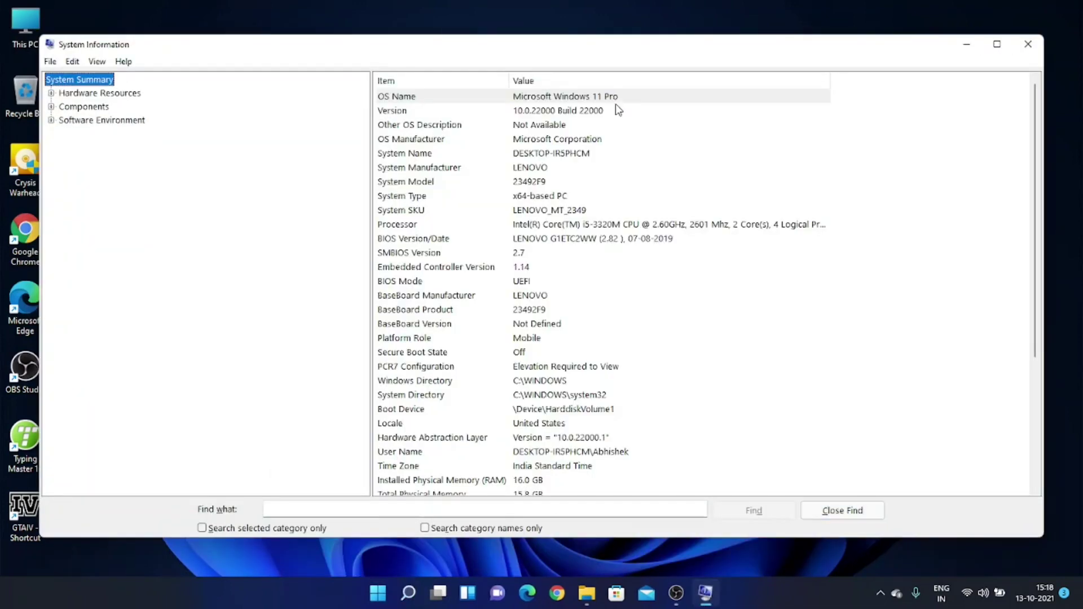
{"action": "left_click", "coordinate": [530, 227]}
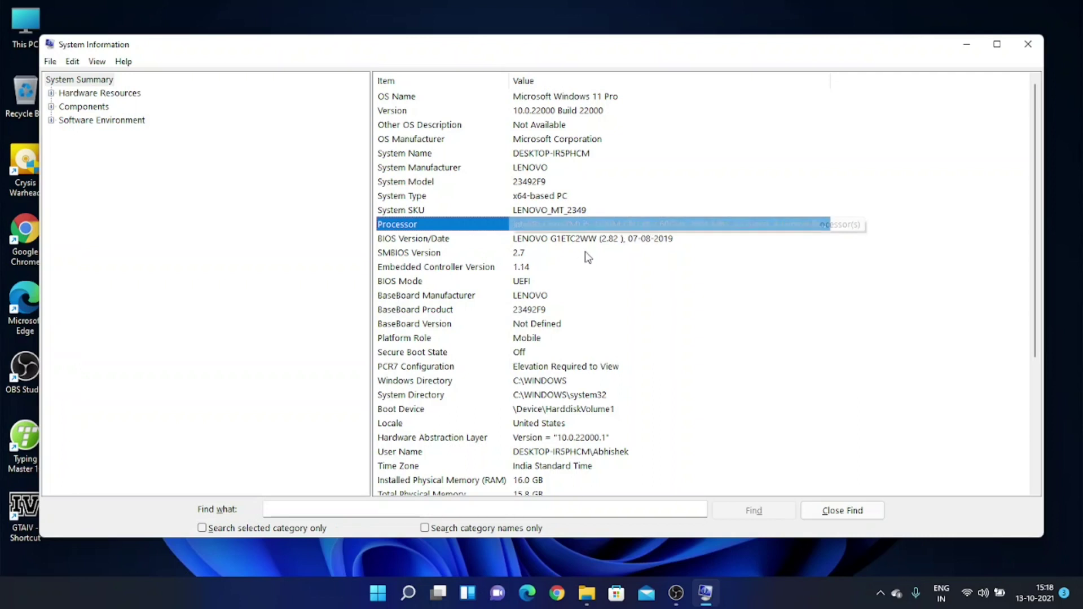
{"action": "scroll", "coordinate": [552, 270], "scroll_direction": "down", "scroll_amount": 2}
{"action": "left_click", "coordinate": [526, 398]}
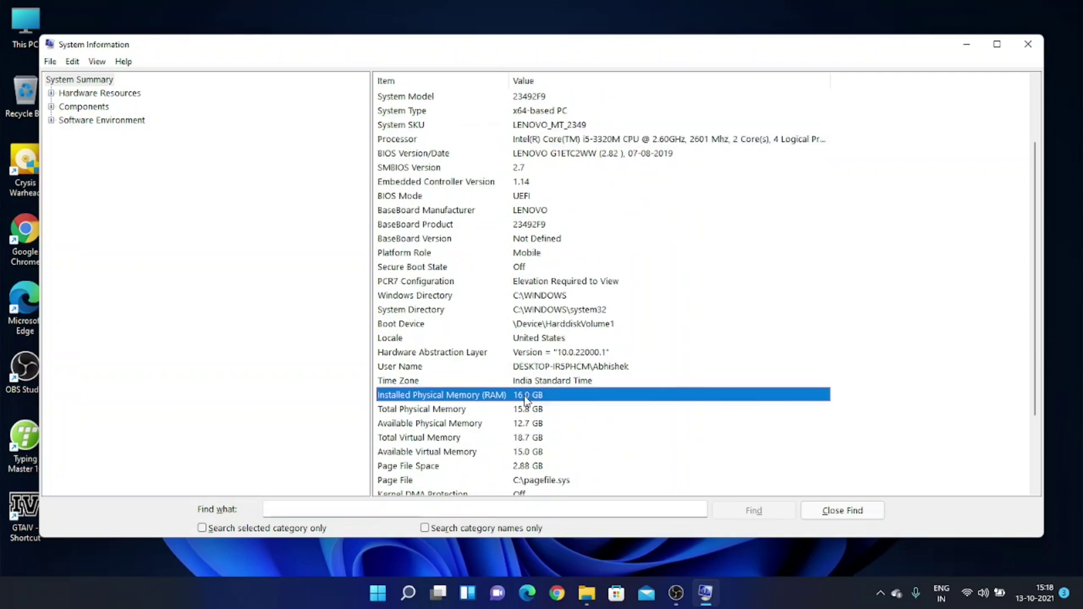
{"action": "left_click", "coordinate": [1024, 50]}
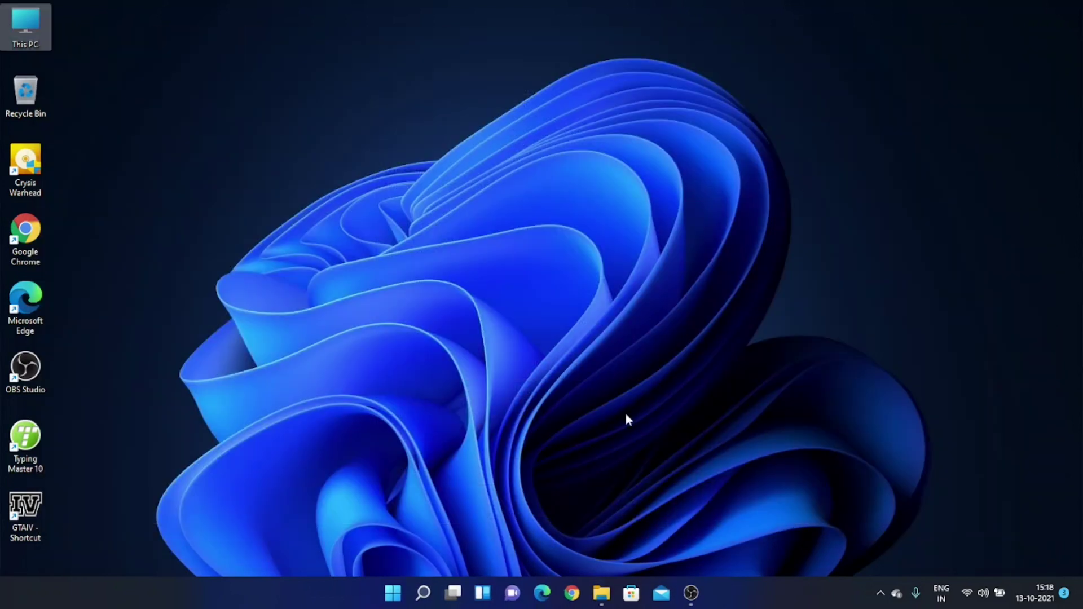
Launch PC Health Check, note the 16 GB RAM, and run the Windows 11 check.
{"action": "key", "text": "super"}
{"action": "type", "text": "p"}
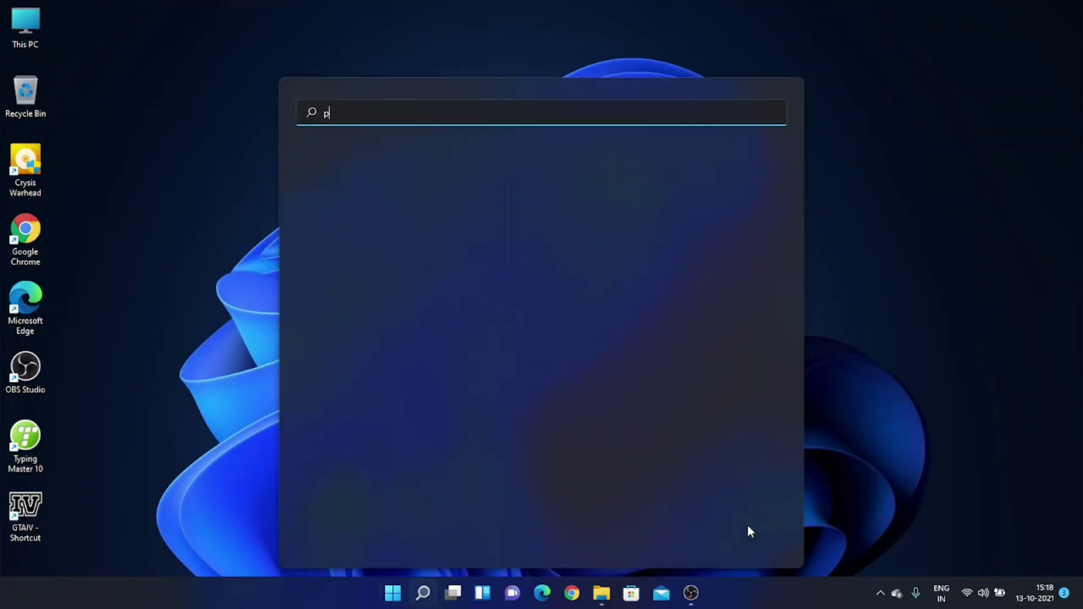
{"action": "type", "text": "c"}
{"action": "key", "text": "Return"}
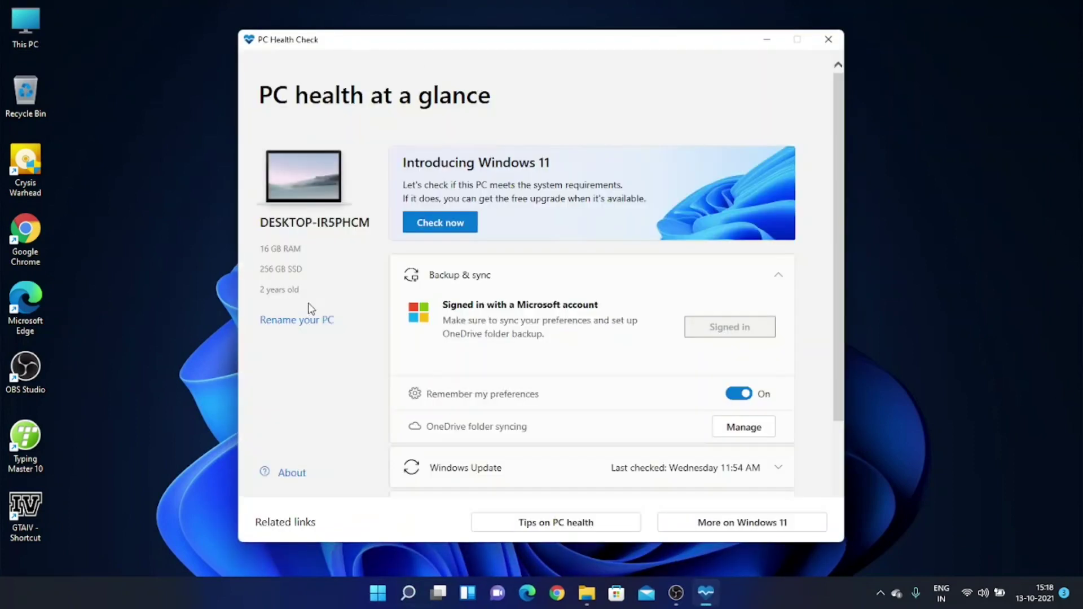
{"action": "mouse_move", "coordinate": [252, 261]}
{"action": "left_mouse_down"}
{"action": "mouse_move", "coordinate": [325, 260]}
{"action": "mouse_move", "coordinate": [332, 271]}
{"action": "left_mouse_up"}
{"action": "left_click", "coordinate": [316, 276]}
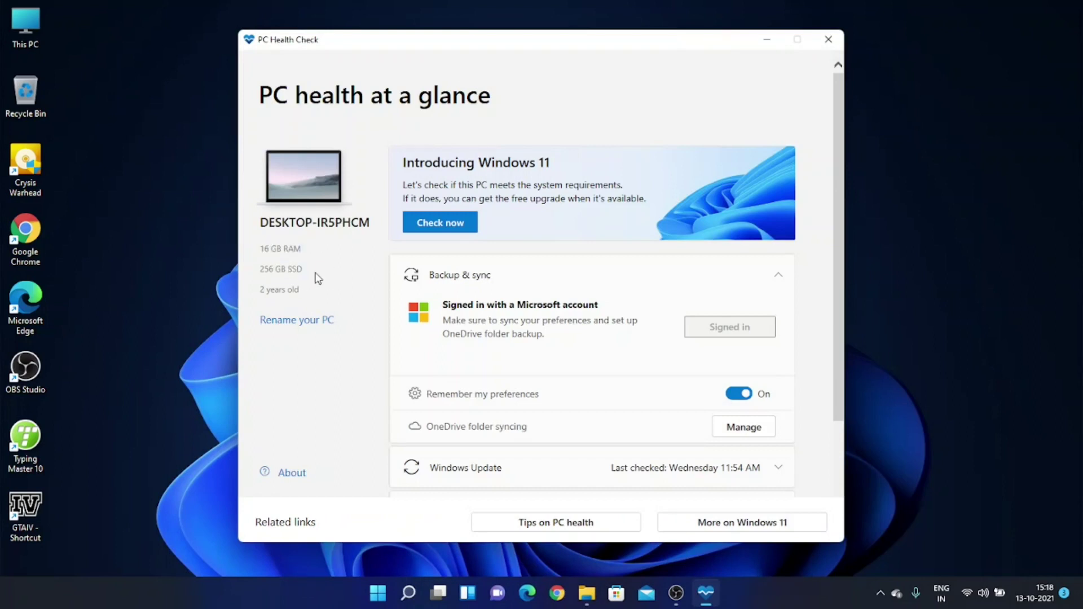
{"action": "left_click", "coordinate": [448, 228]}
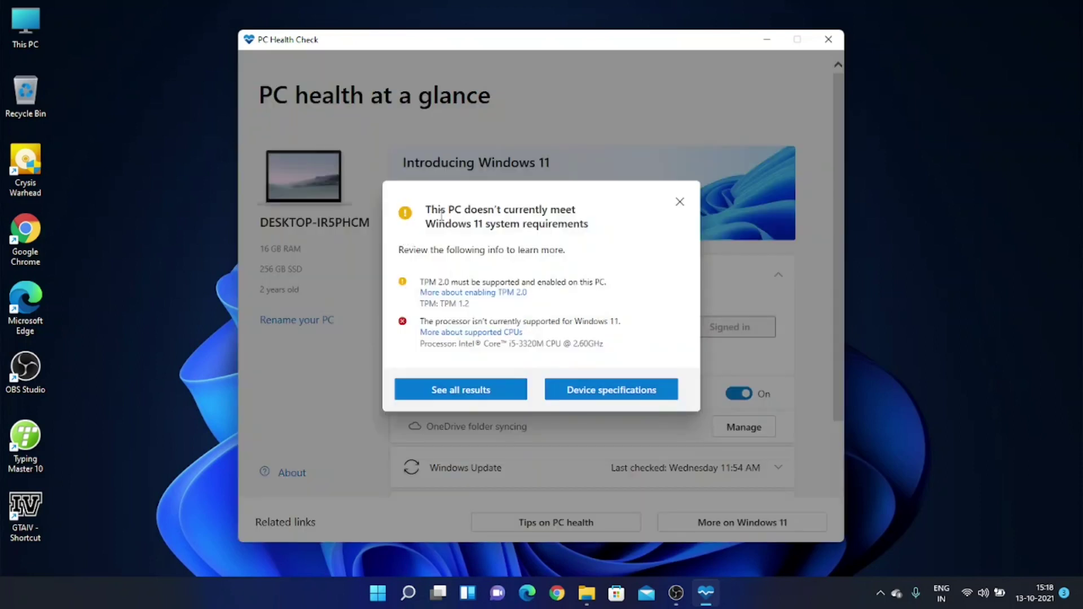
Highlight the doesn't-meet-requirements verdict, the TPM 1.2 warning and the unsupported processor message.
{"action": "left_click_drag", "start_coordinate": [442, 215], "coordinate": [587, 225]}
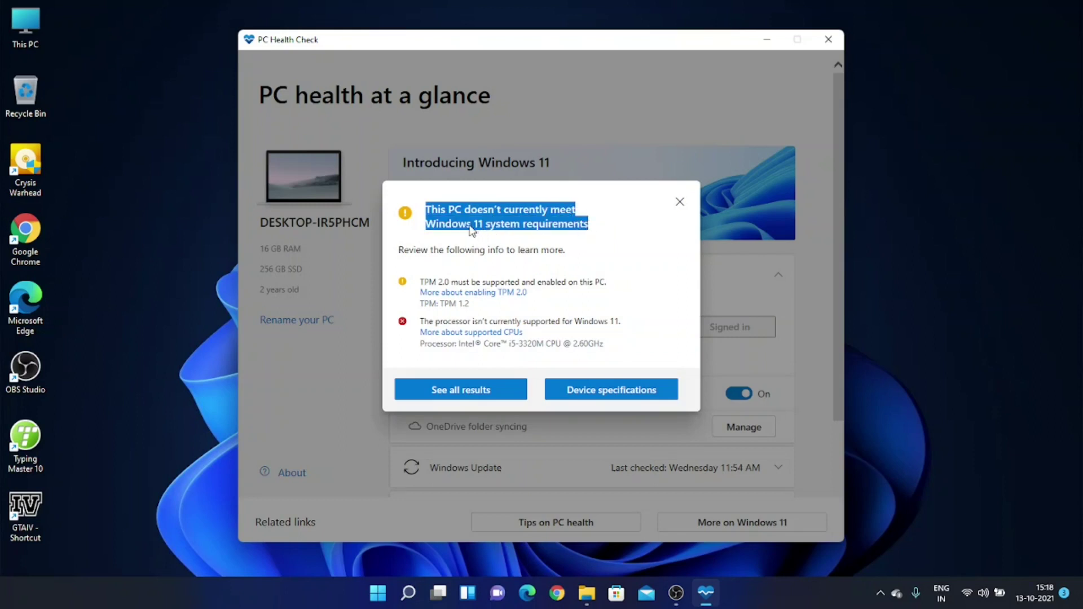
{"action": "left_click", "coordinate": [529, 248]}
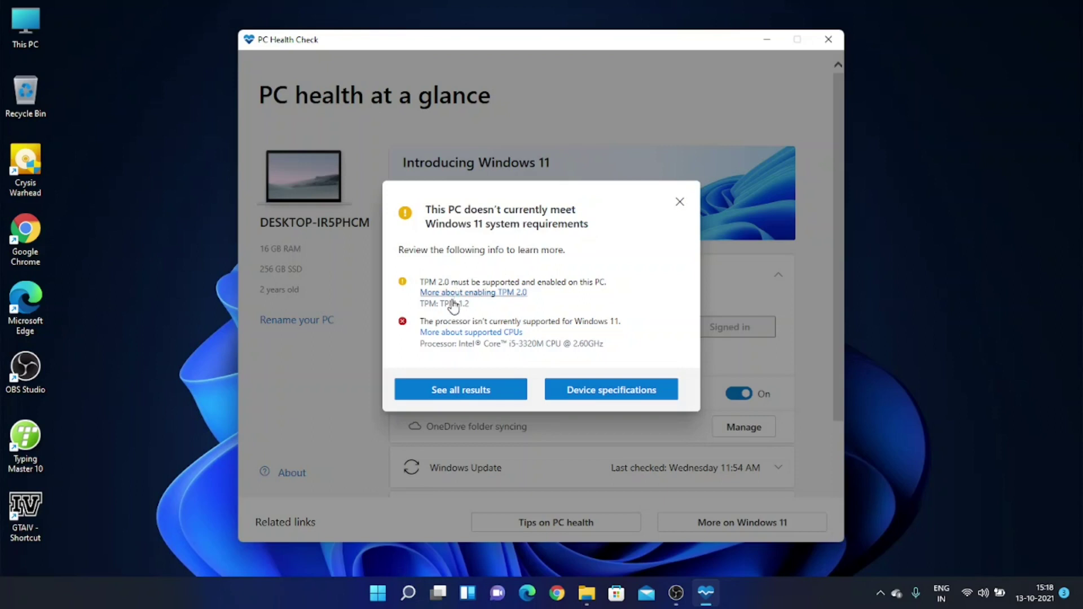
{"action": "left_click_drag", "start_coordinate": [441, 303], "coordinate": [476, 305]}
{"action": "left_click", "coordinate": [492, 310]}
{"action": "left_click_drag", "start_coordinate": [426, 283], "coordinate": [538, 282]}
{"action": "left_click", "coordinate": [494, 364]}
{"action": "mouse_move", "coordinate": [494, 364]}
{"action": "left_mouse_down"}
{"action": "mouse_move", "coordinate": [420, 333]}
{"action": "mouse_move", "coordinate": [497, 329]}
{"action": "mouse_move", "coordinate": [473, 339]}
{"action": "left_mouse_up"}
{"action": "left_click", "coordinate": [538, 327]}
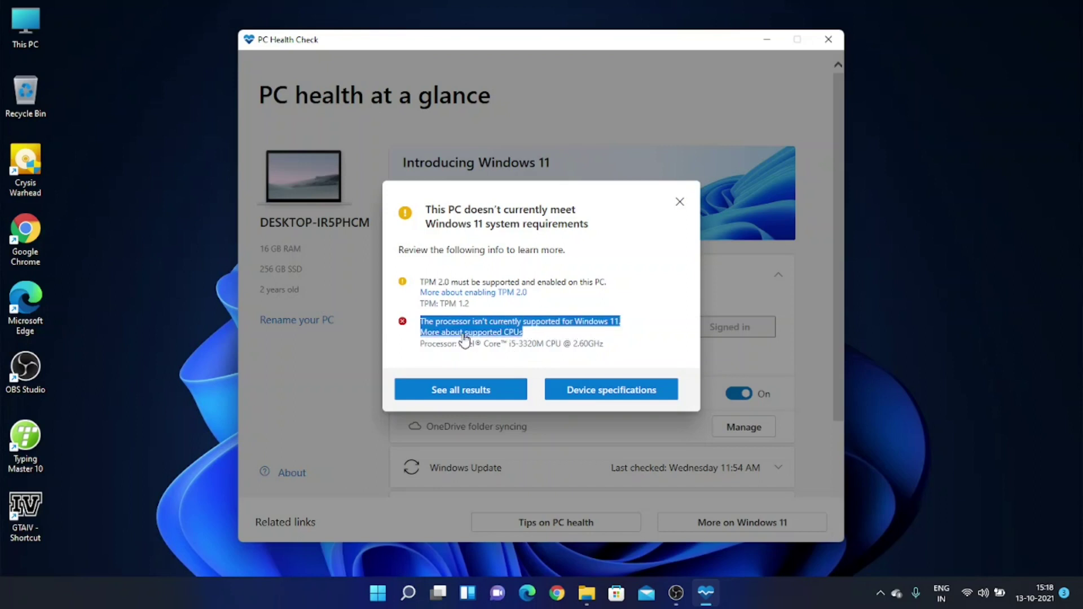
Open all results and review Secure Boot and RAM: 16 GB installed versus 4 GB minimum.
{"action": "left_click", "coordinate": [479, 392]}
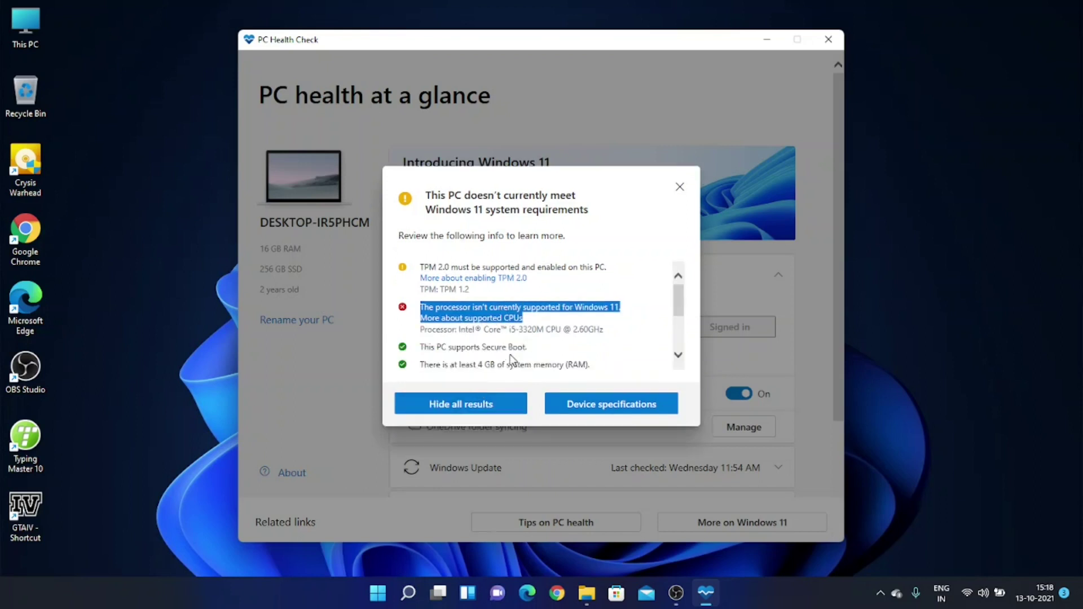
{"action": "scroll", "coordinate": [430, 355], "scroll_direction": "down", "scroll_amount": 1}
{"action": "triple_click", "coordinate": [427, 313]}
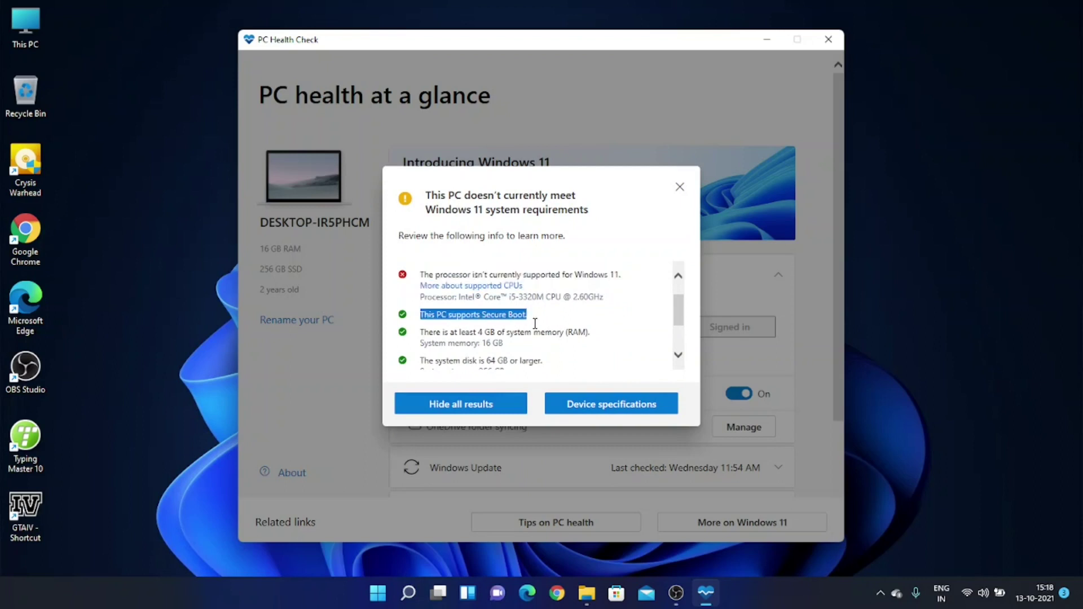
{"action": "left_click", "coordinate": [536, 329]}
{"action": "triple_click", "coordinate": [431, 332]}
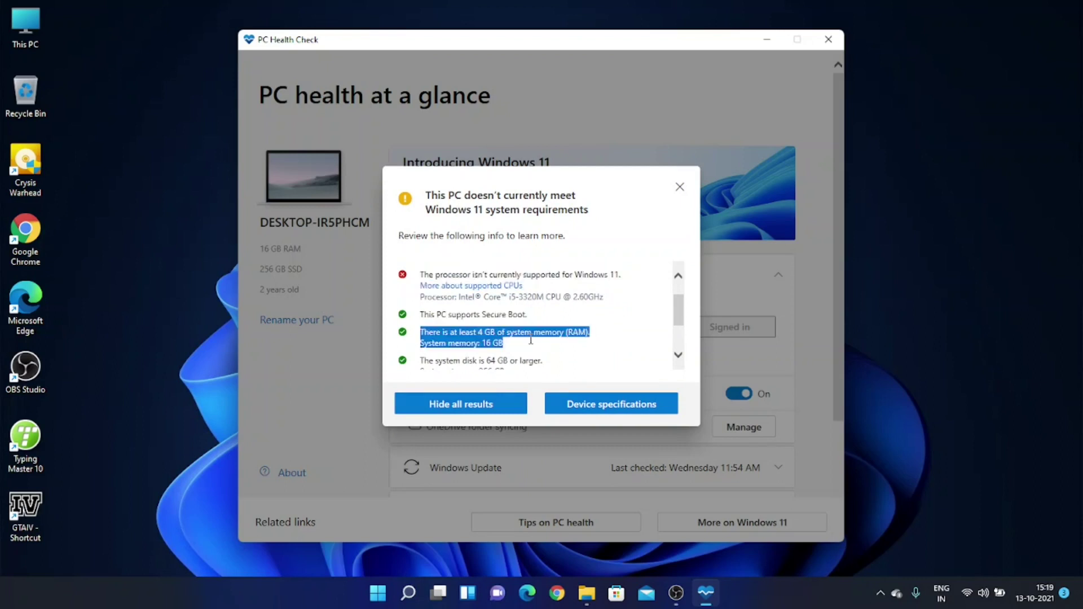
{"action": "left_click", "coordinate": [511, 348]}
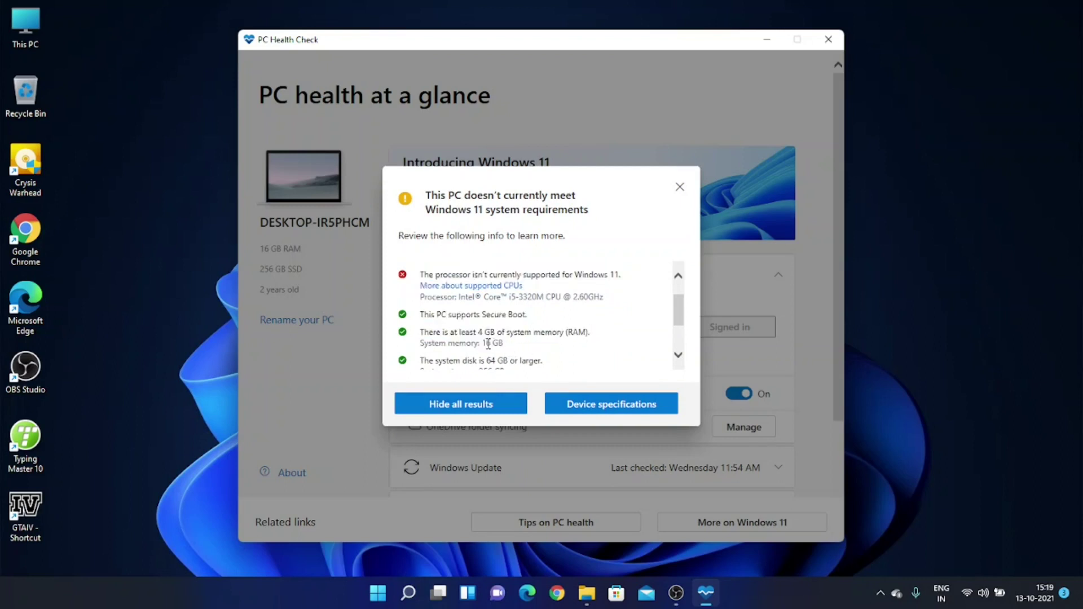
{"action": "double_click", "coordinate": [489, 344]}
{"action": "left_click", "coordinate": [480, 332]}
{"action": "left_click_drag", "start_coordinate": [479, 332], "coordinate": [499, 336]}
Scroll through the remaining requirements and close the results dialog.
{"action": "scroll", "coordinate": [518, 344], "scroll_direction": "down", "scroll_amount": 3}
{"action": "scroll", "coordinate": [548, 357], "scroll_direction": "up", "scroll_amount": 4}
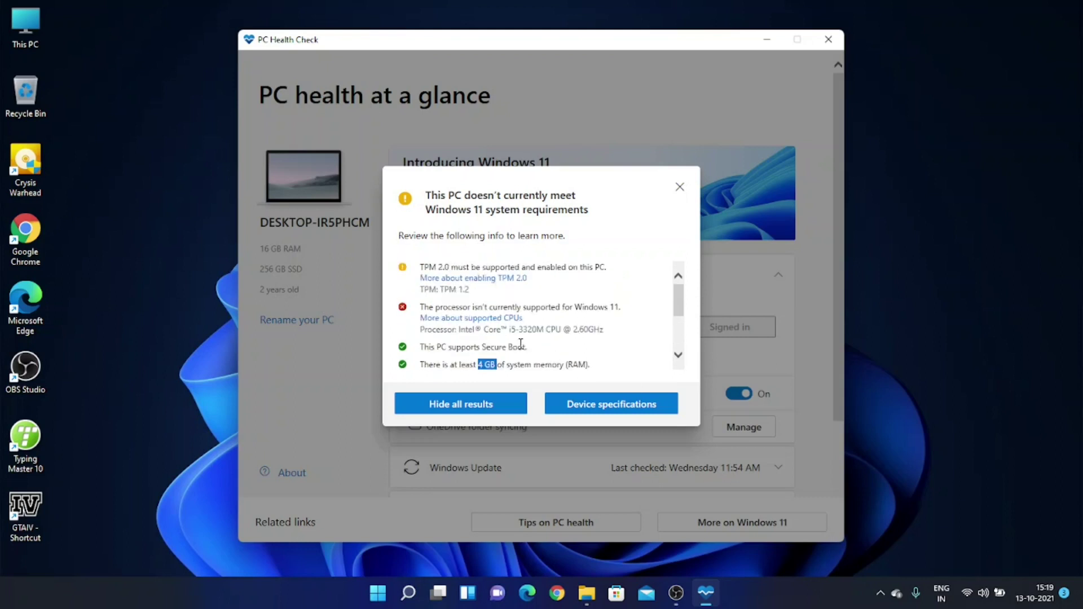
{"action": "scroll", "coordinate": [681, 302], "scroll_direction": "down", "scroll_amount": 3}
{"action": "scroll", "coordinate": [677, 329], "scroll_direction": "up", "scroll_amount": 3}
{"action": "left_click", "coordinate": [638, 282]}
{"action": "scroll", "coordinate": [649, 299], "scroll_direction": "down", "scroll_amount": 1}
{"action": "scroll", "coordinate": [609, 301], "scroll_direction": "down", "scroll_amount": 2}
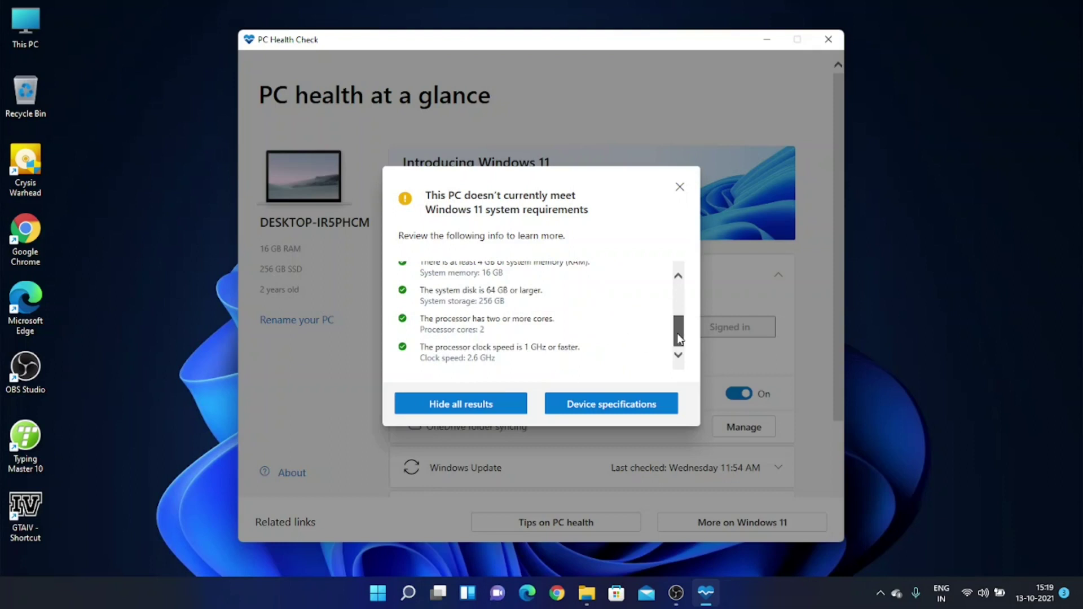
{"action": "scroll", "coordinate": [679, 311], "scroll_direction": "up", "scroll_amount": 3}
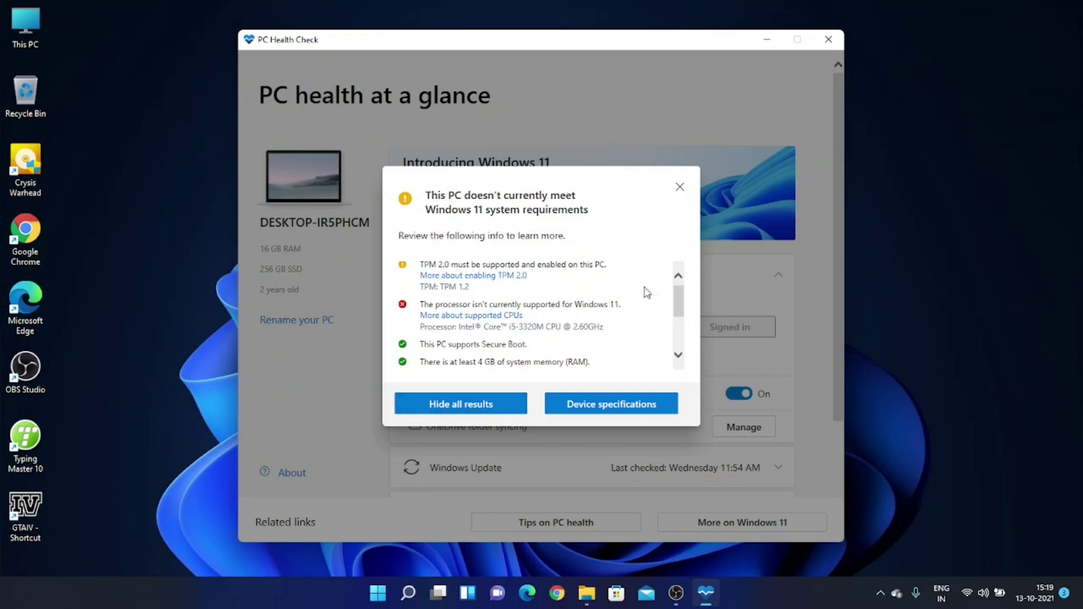
{"action": "left_click", "coordinate": [680, 186]}
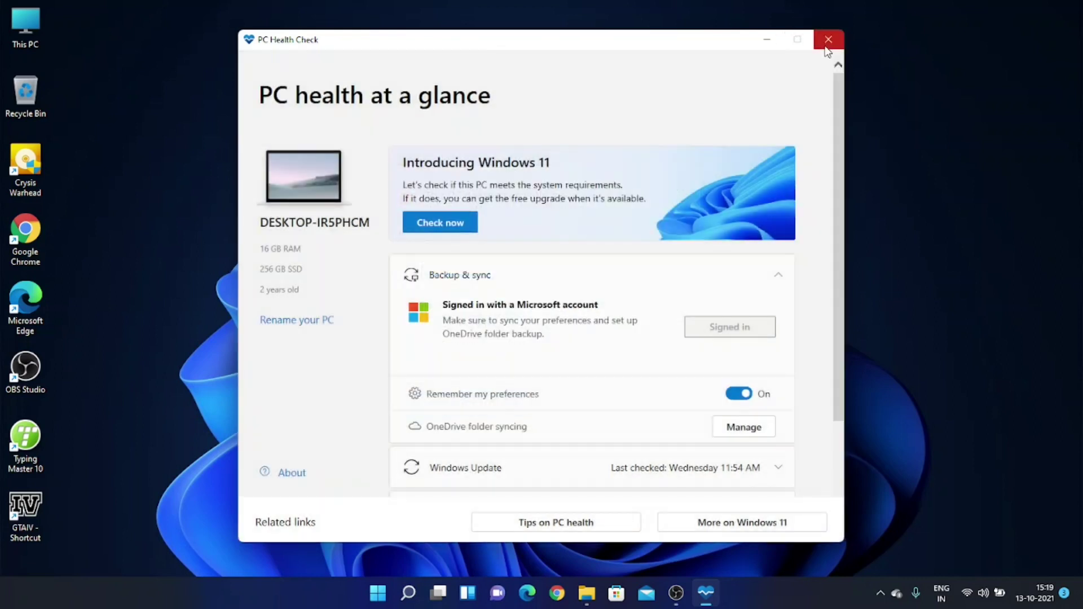
Minimize PC Health Check and search Google for 'download windows 11' in Chrome.
{"action": "left_click", "coordinate": [766, 42]}
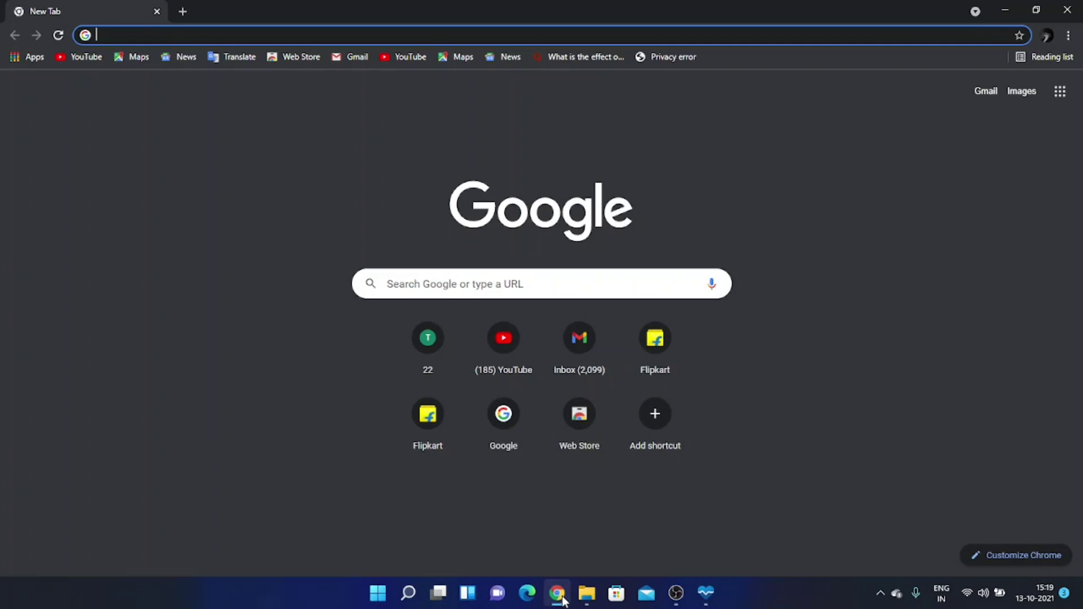
{"action": "type", "text": "dow"}
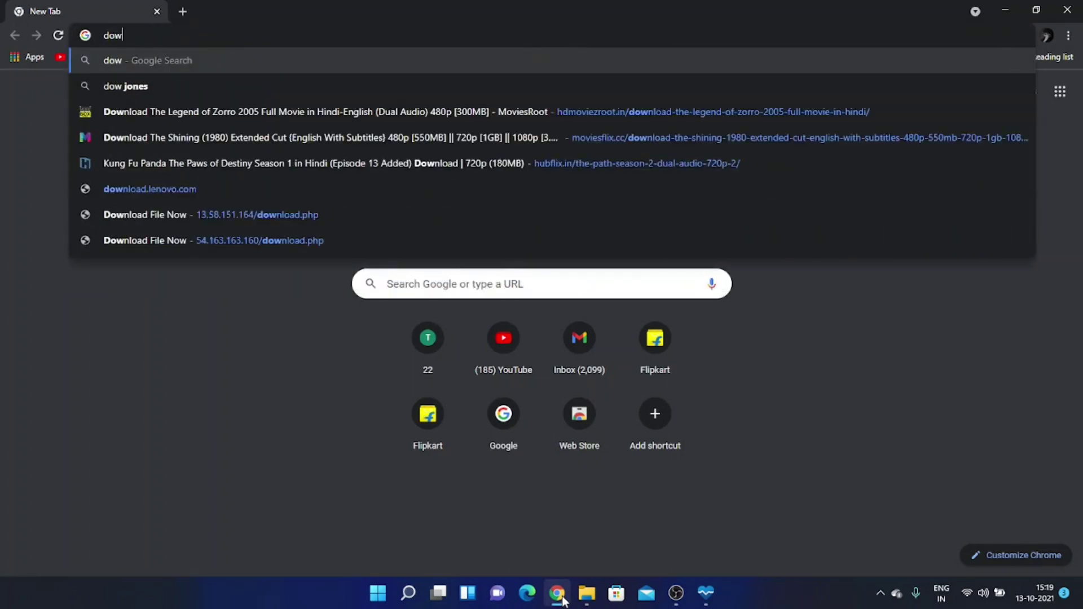
{"action": "type", "text": "load"}
{"action": "key", "text": "Down"}
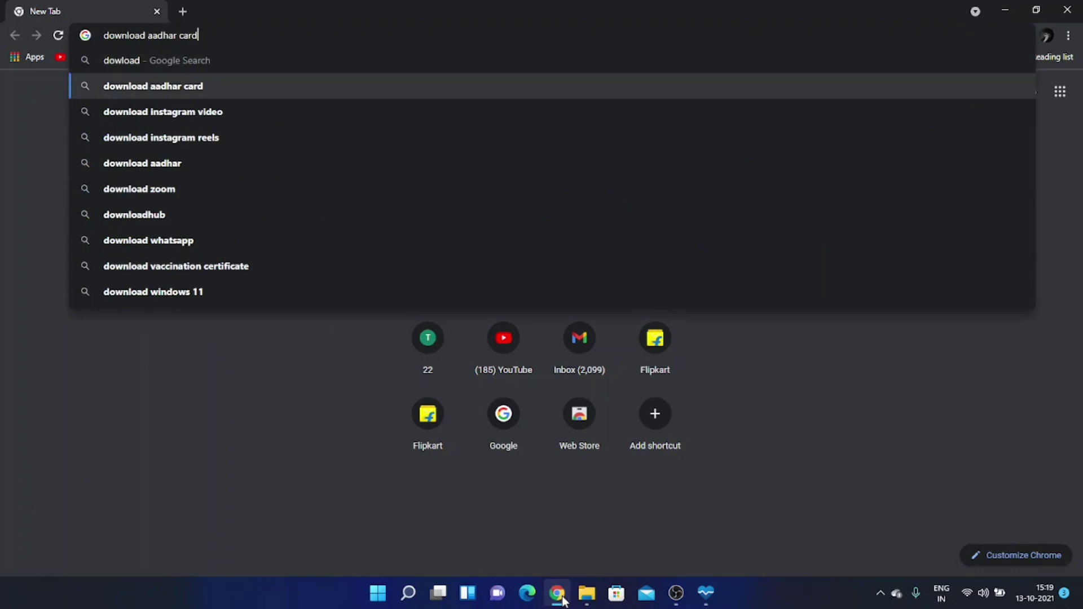
{"action": "key", "text": "BackSpace"}
{"action": "key", "text": "BackSpace"}
{"action": "key", "text": "BackSpace"}
{"action": "key", "text": "BackSpace"}
{"action": "key", "text": "BackSpace"}
{"action": "key", "text": "BackSpace"}
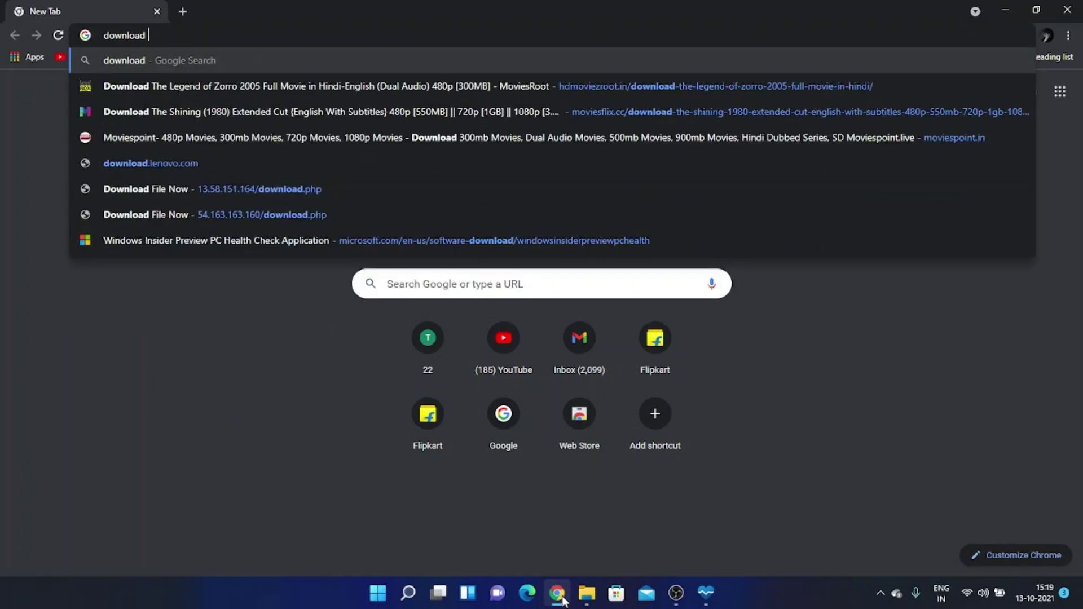
{"action": "type", "text": "windows 11"}
{"action": "key", "text": "Return"}
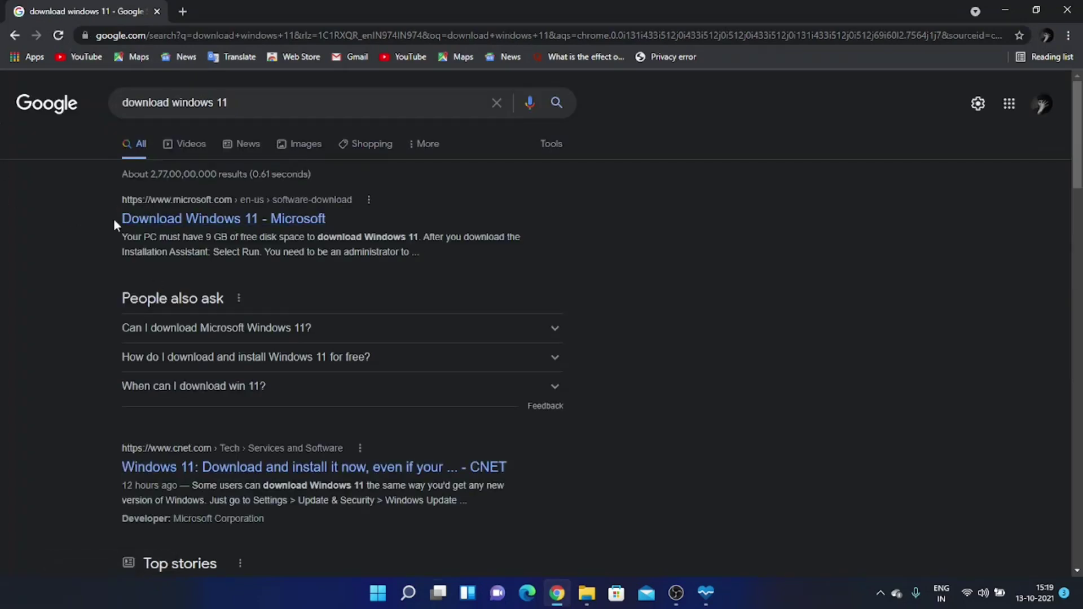
On Microsoft's Download Windows 11 page, select Windows 11 as the disk image (ISO).
{"action": "left_click", "coordinate": [158, 223]}
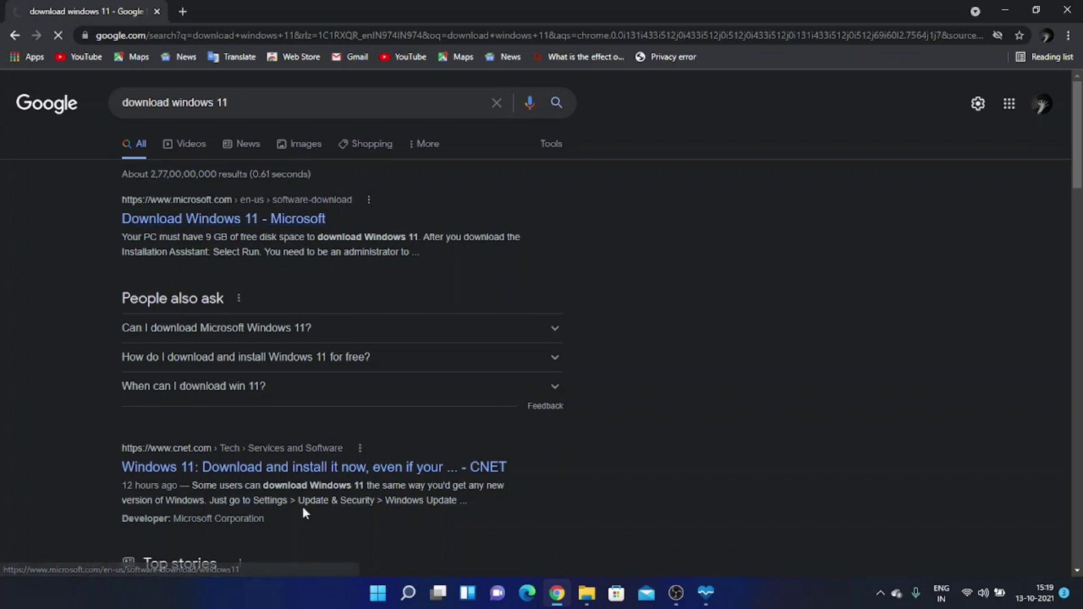
{"action": "scroll", "coordinate": [282, 310], "scroll_direction": "down", "scroll_amount": 7}
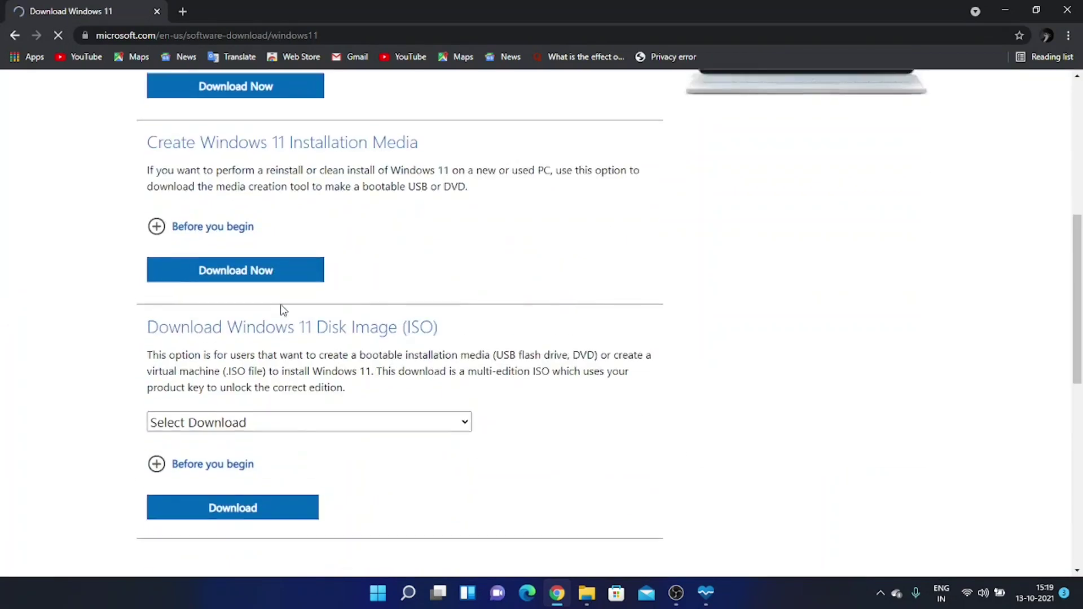
{"action": "scroll", "coordinate": [285, 332], "scroll_direction": "down", "scroll_amount": 3}
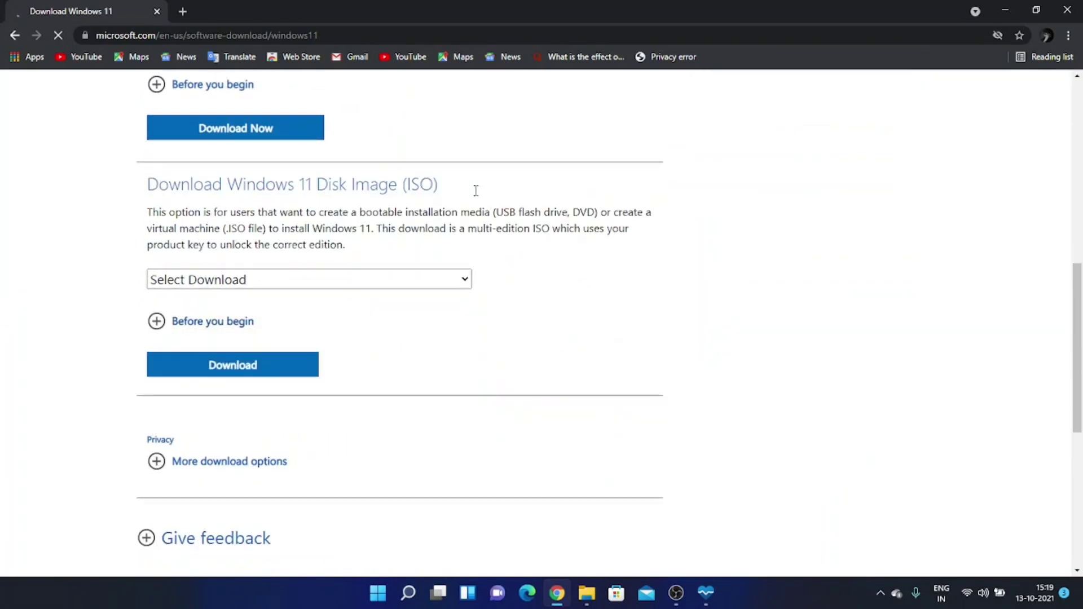
{"action": "triple_click", "coordinate": [475, 190]}
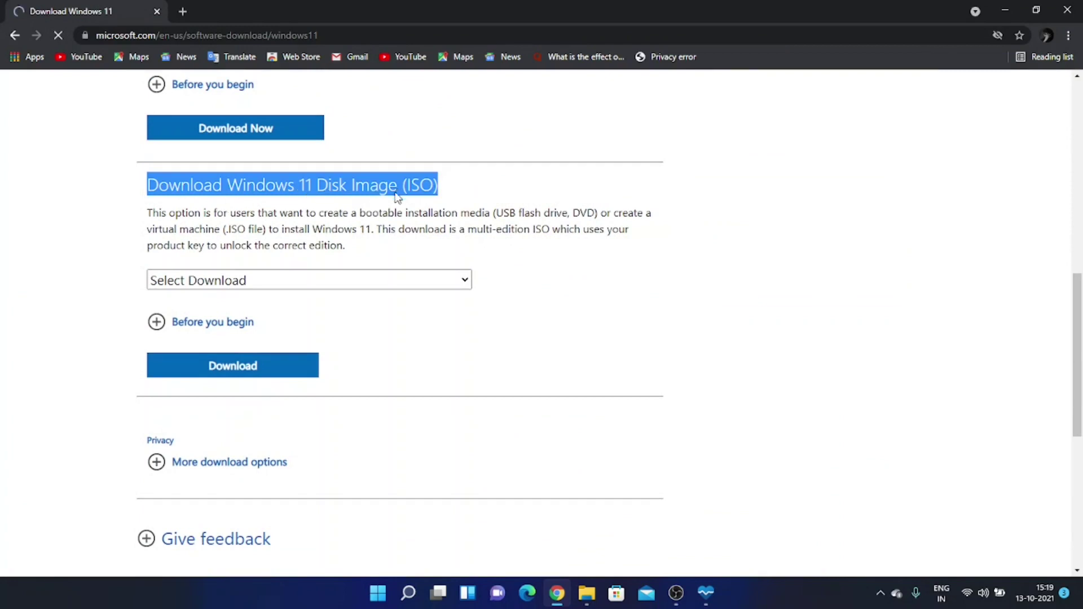
{"action": "left_click", "coordinate": [211, 280]}
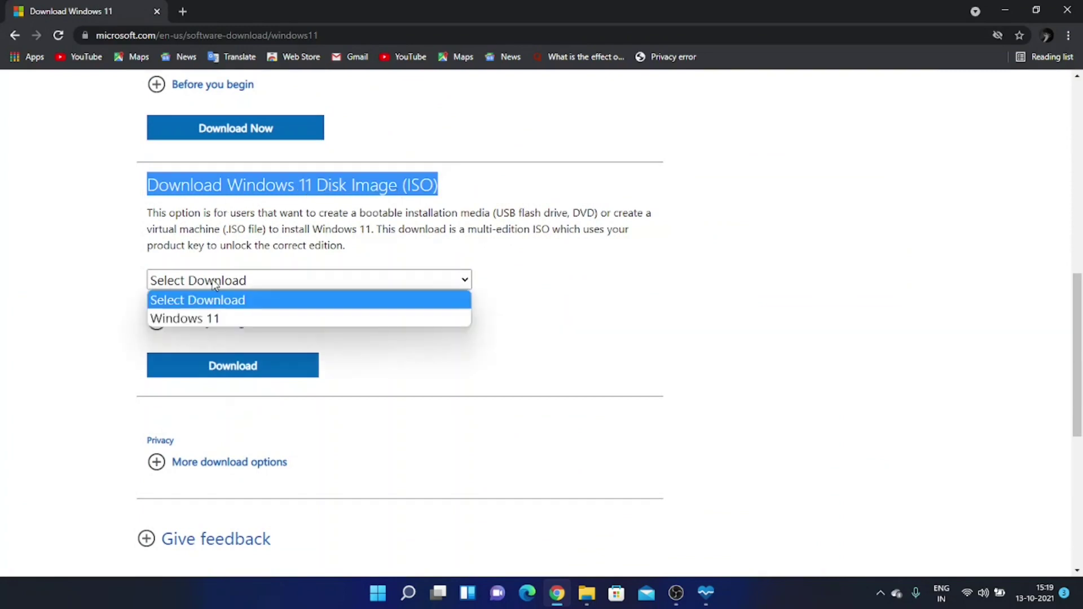
{"action": "left_click", "coordinate": [202, 319]}
{"action": "scroll", "coordinate": [282, 327], "scroll_direction": "down", "scroll_amount": 1}
{"action": "scroll", "coordinate": [271, 254], "scroll_direction": "down", "scroll_amount": 1}
{"action": "left_click", "coordinate": [266, 241]}
Choose English as the product language and confirm it.
{"action": "scroll", "coordinate": [266, 241], "scroll_direction": "down", "scroll_amount": 1}
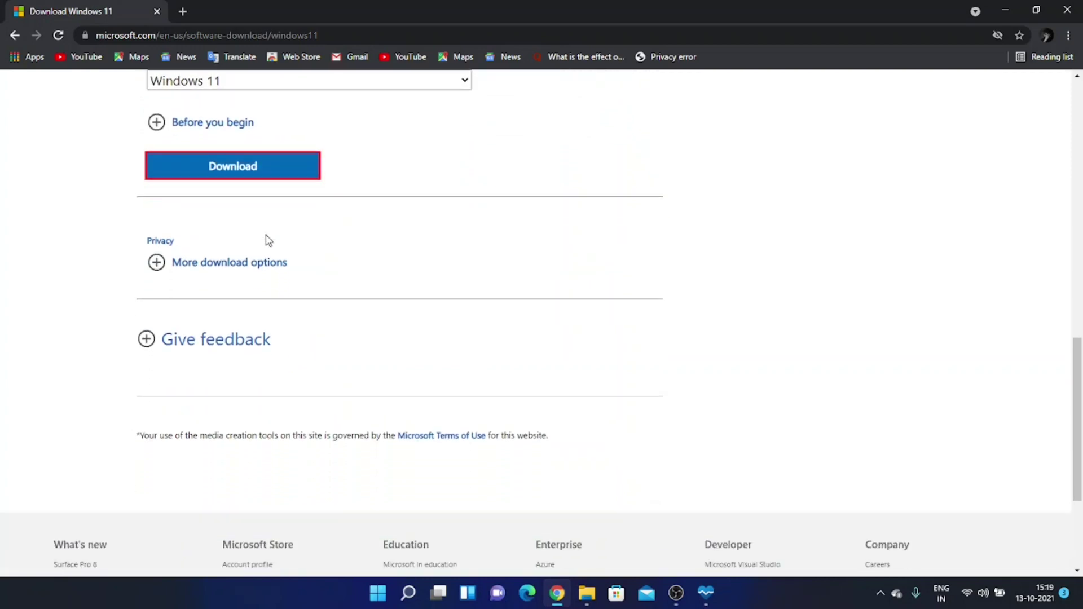
{"action": "scroll", "coordinate": [228, 338], "scroll_direction": "down", "scroll_amount": 2}
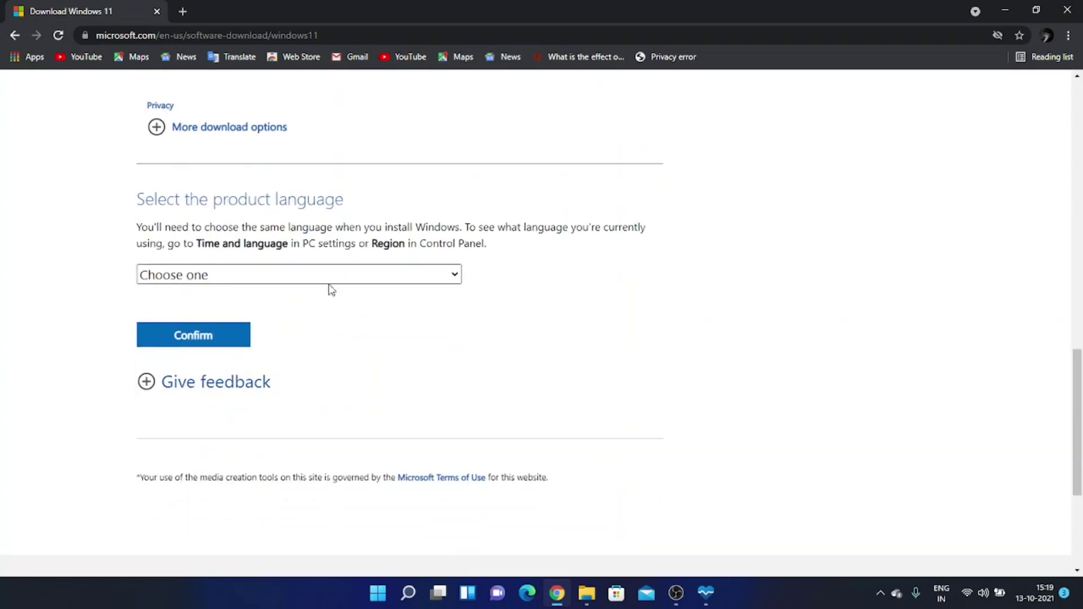
{"action": "left_click", "coordinate": [224, 273]}
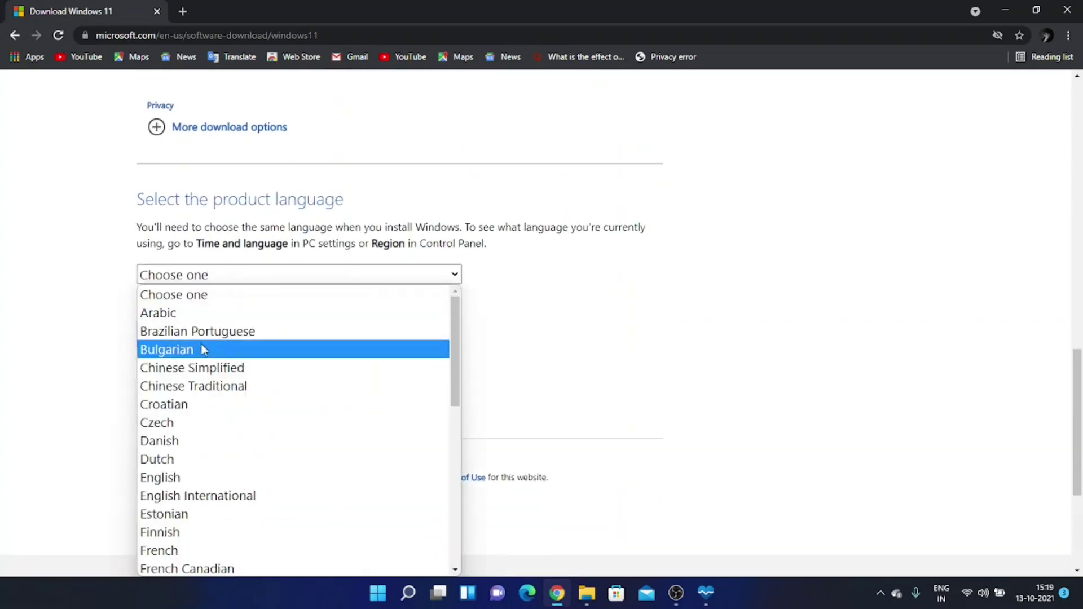
{"action": "scroll", "coordinate": [206, 344], "scroll_direction": "down", "scroll_amount": 5}
{"action": "scroll", "coordinate": [203, 336], "scroll_direction": "up", "scroll_amount": 2}
{"action": "left_click", "coordinate": [188, 292]}
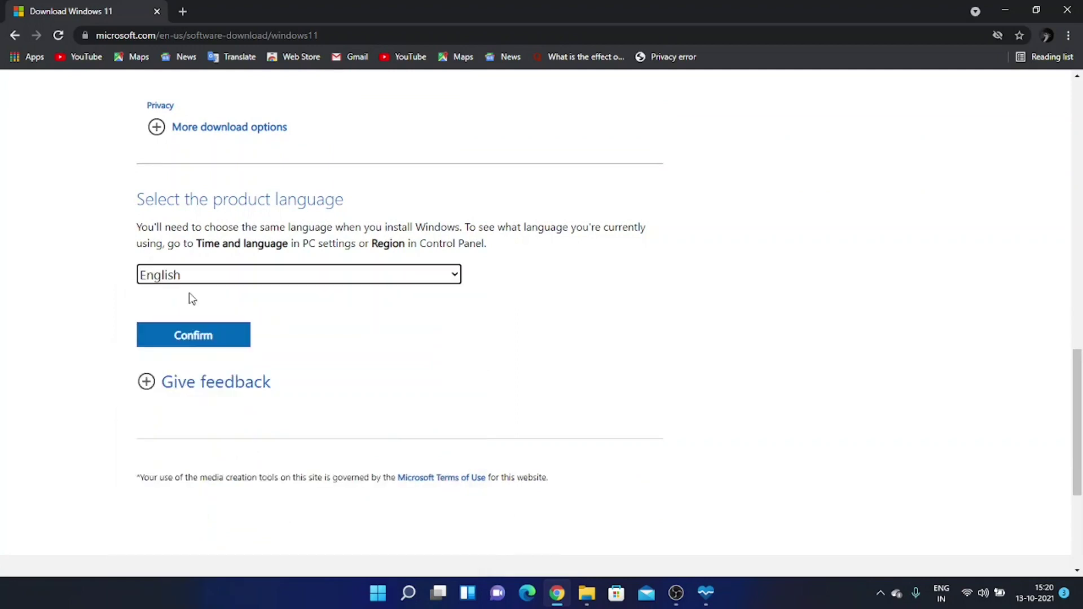
{"action": "left_click", "coordinate": [215, 342]}
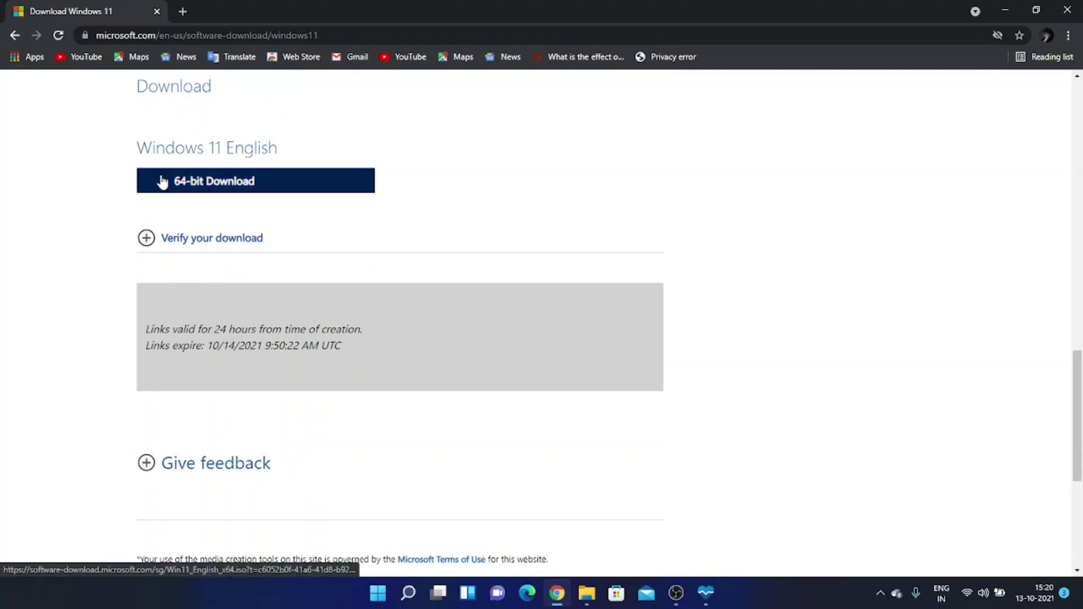
Start the 64-bit Windows 11 ISO download, then cancel it.
{"action": "left_click", "coordinate": [244, 186]}
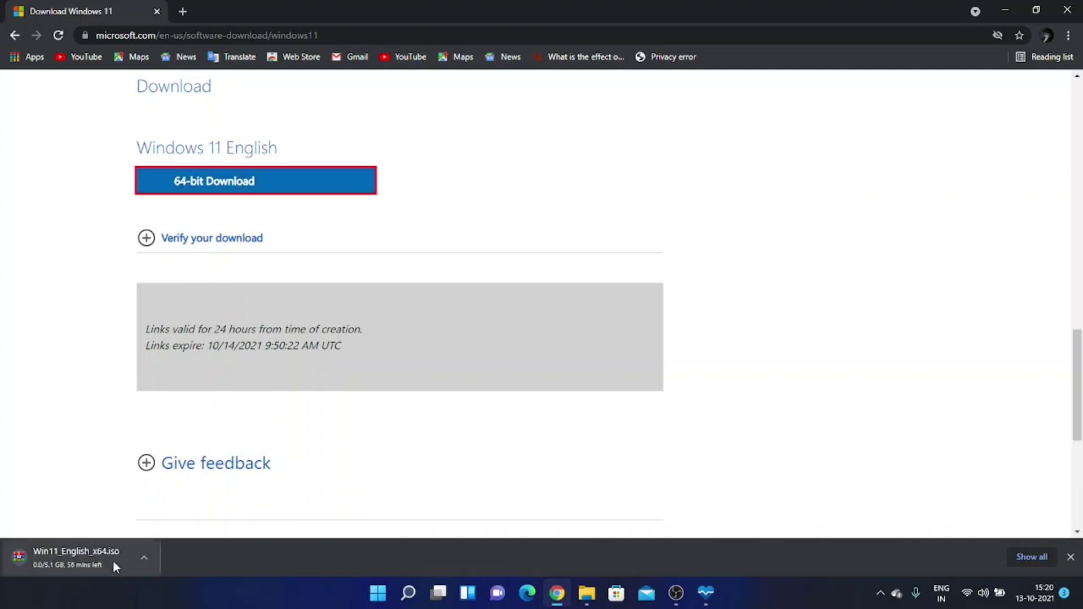
{"action": "left_click", "coordinate": [138, 561]}
{"action": "left_click", "coordinate": [178, 533]}
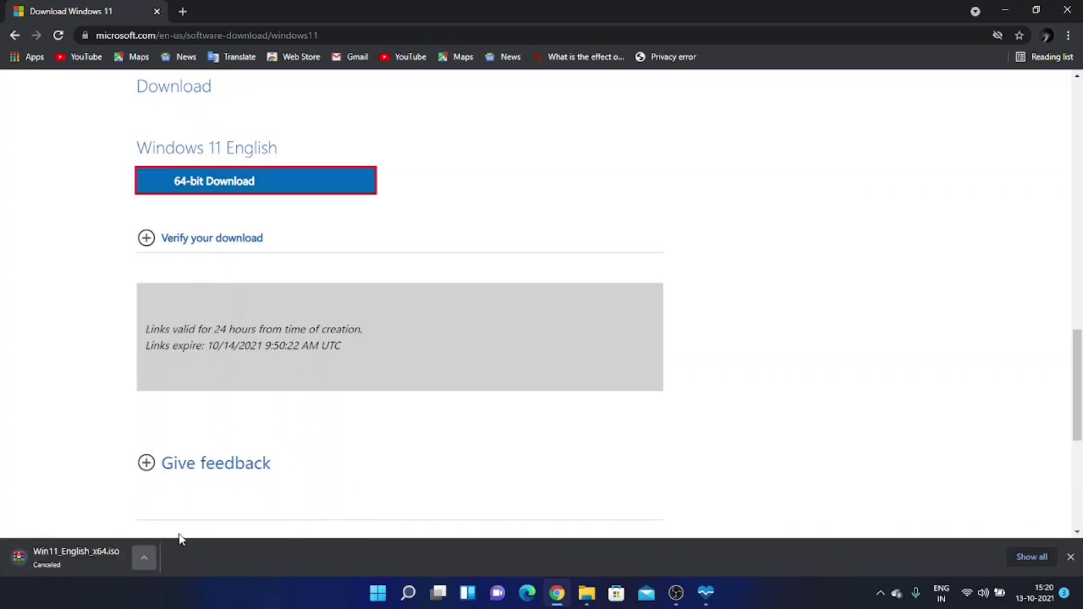
In the Operating systems folder, open the full context menu for the Windows 11 stable archive.
{"action": "left_click", "coordinate": [1005, 10]}
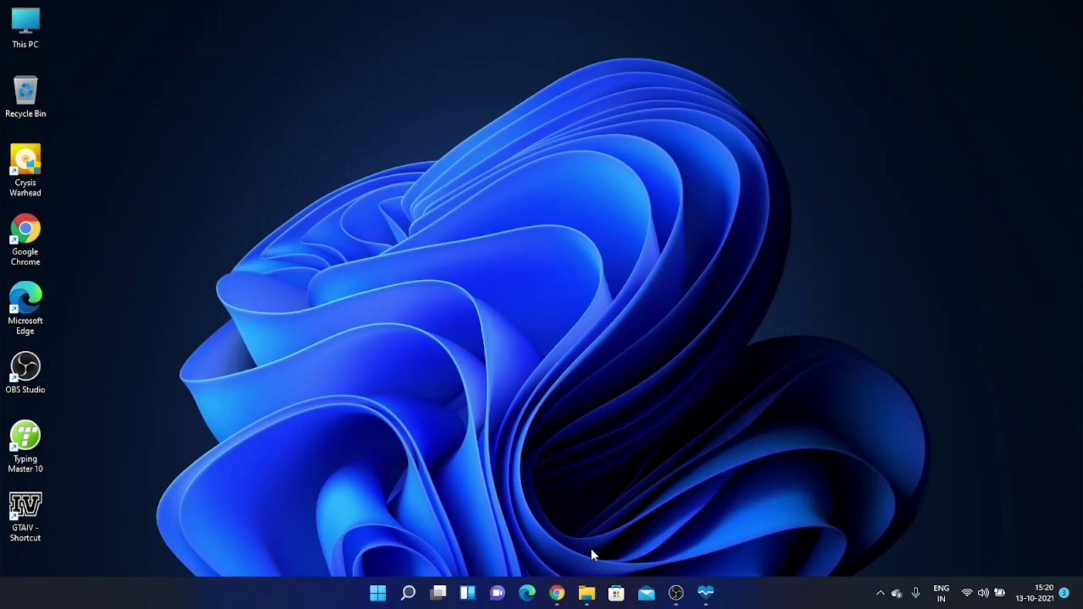
{"action": "left_click", "coordinate": [586, 593]}
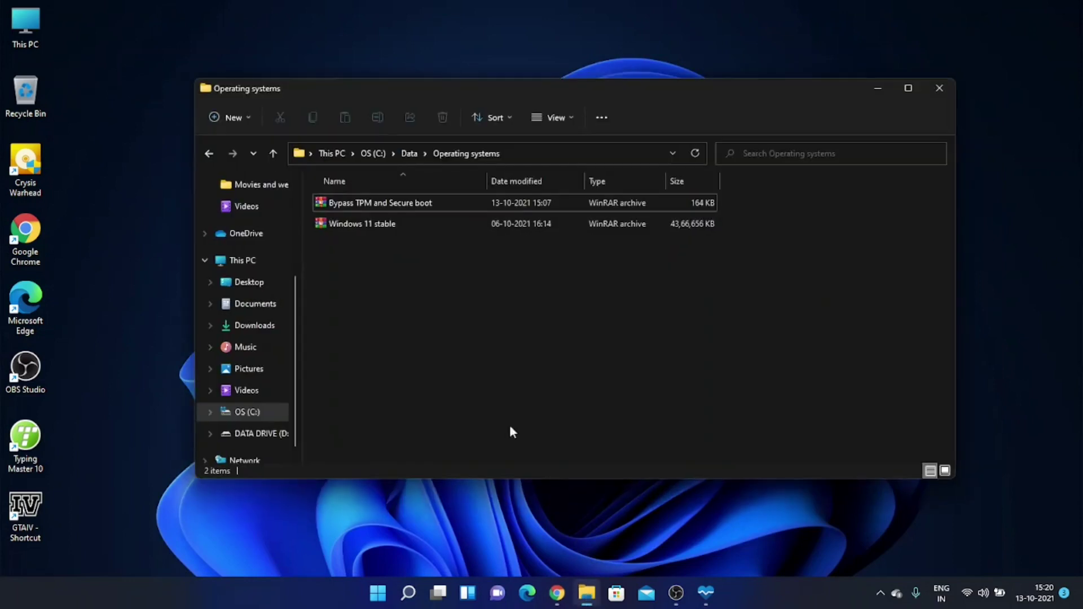
{"action": "left_click", "coordinate": [365, 223]}
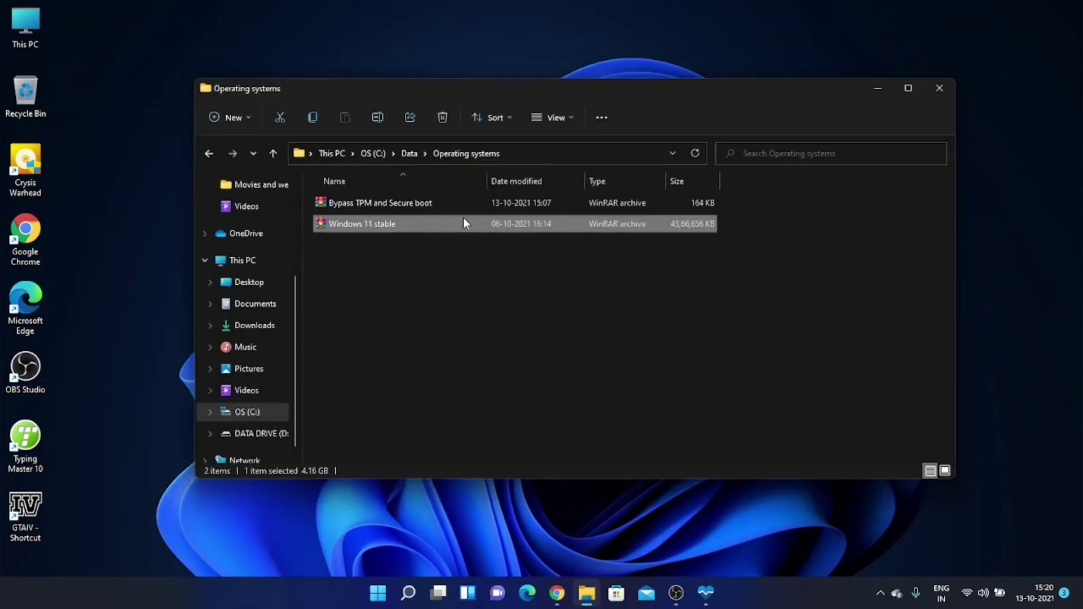
{"action": "right_click", "coordinate": [369, 223]}
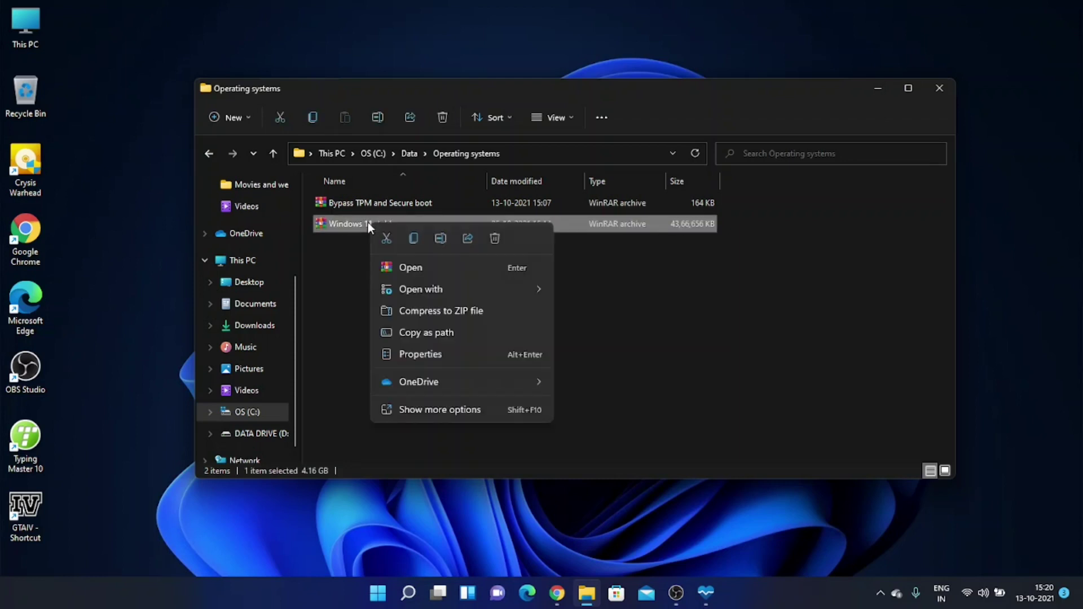
{"action": "left_click", "coordinate": [432, 406]}
Extract the Windows 11 stable archive with WinRAR to its default destination.
{"action": "left_click", "coordinate": [478, 137]}
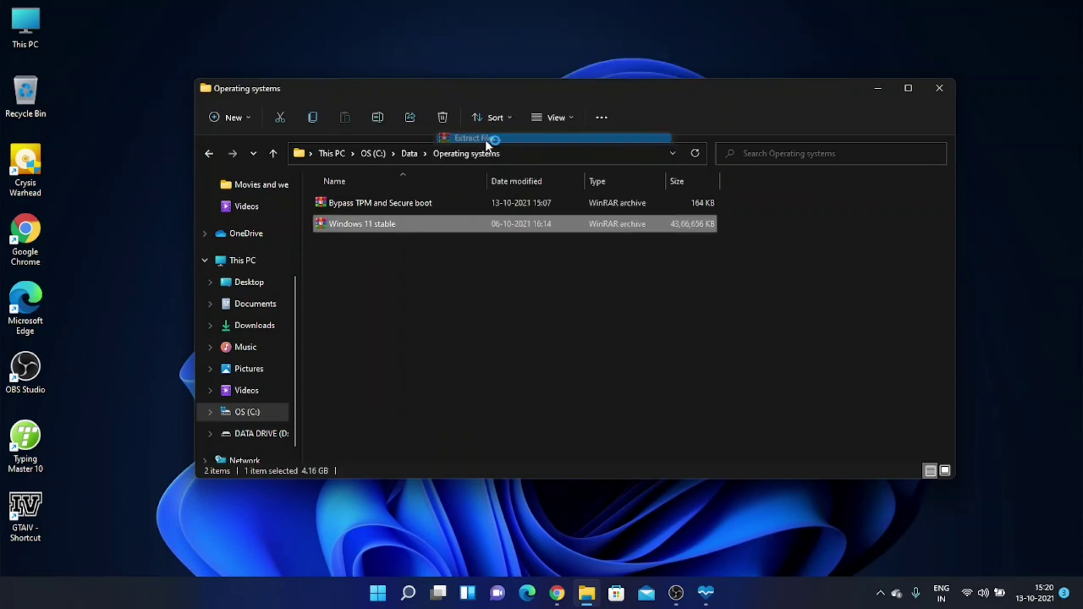
{"action": "left_click", "coordinate": [581, 451]}
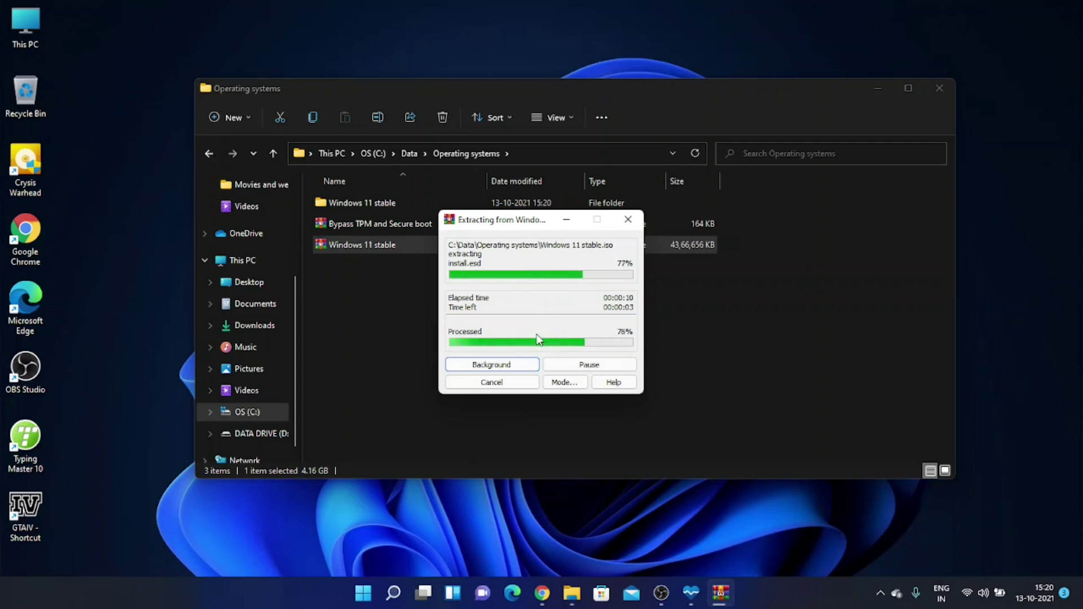
{"action": "left_click", "coordinate": [661, 593]}
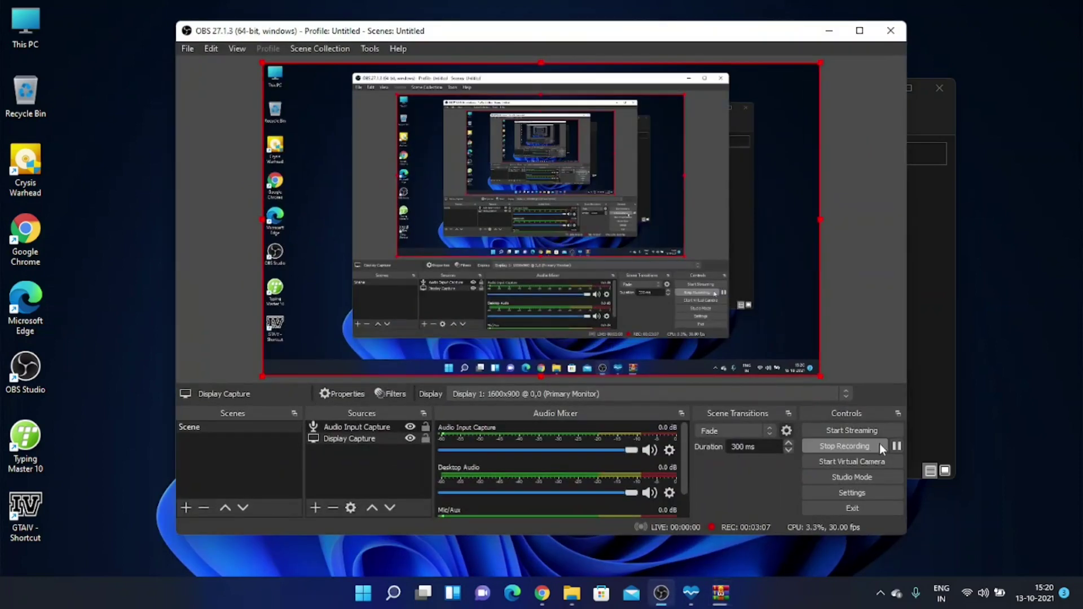
{"action": "left_click", "coordinate": [829, 30]}
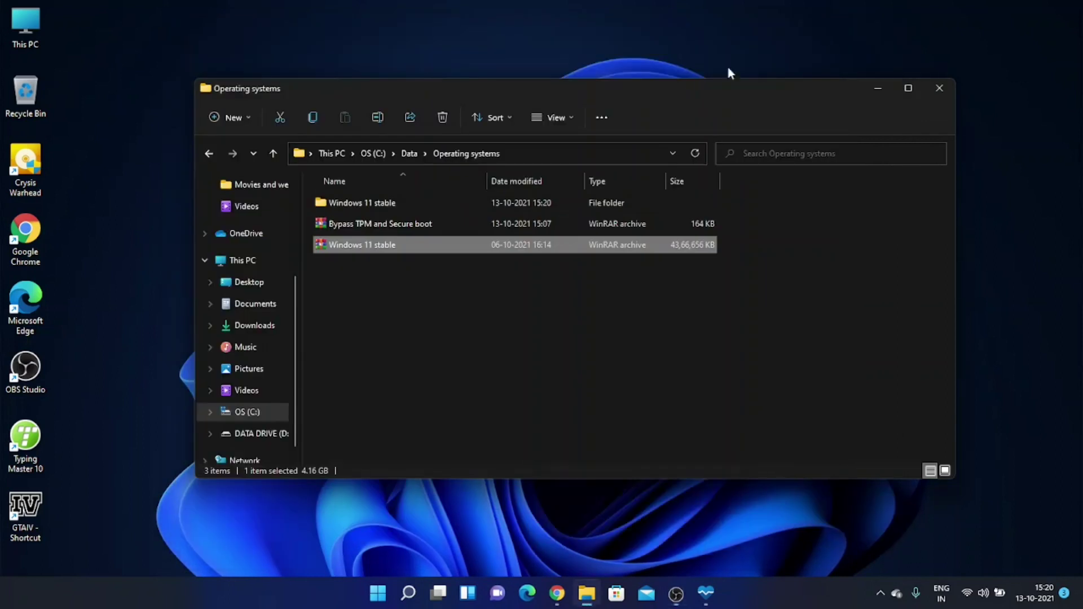
{"action": "left_click", "coordinate": [680, 592]}
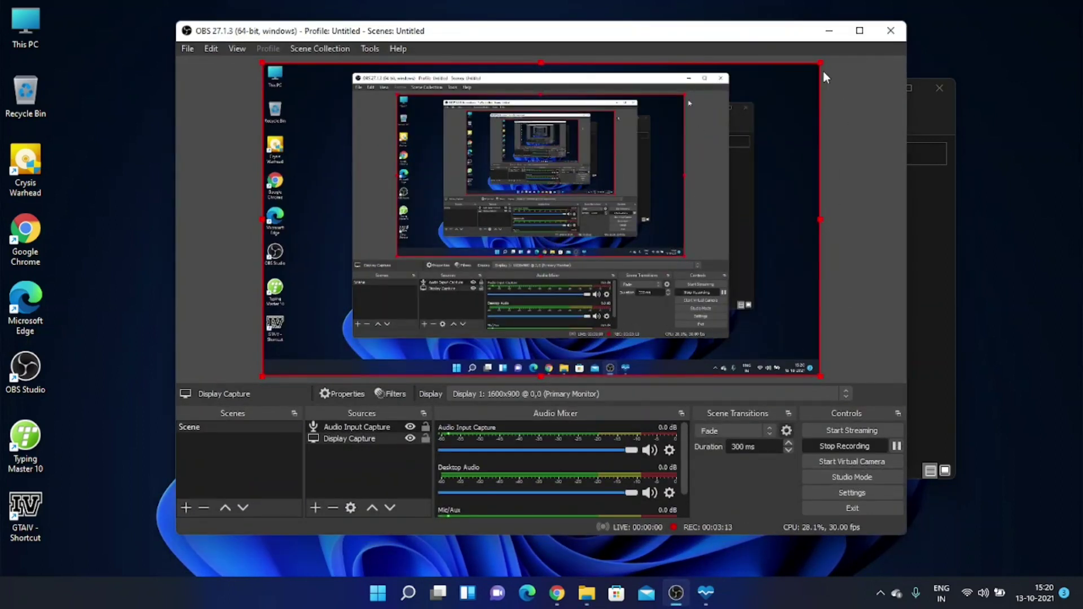
{"action": "left_click", "coordinate": [829, 31]}
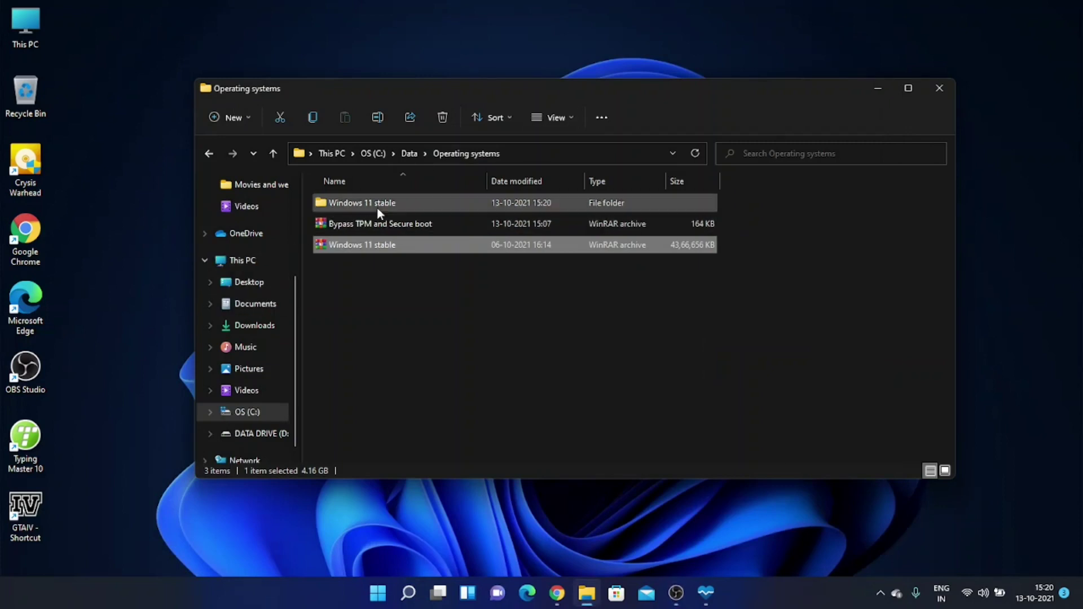
Open the new Windows 11 stable folder to view its setup files, then return.
{"action": "double_click", "coordinate": [370, 203]}
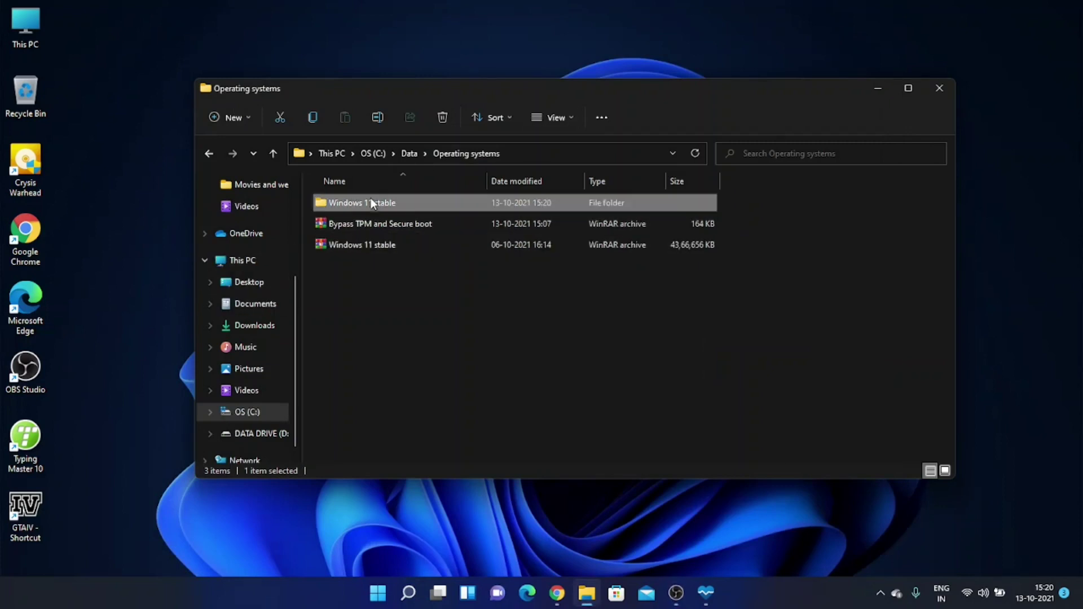
{"action": "left_click", "coordinate": [378, 350]}
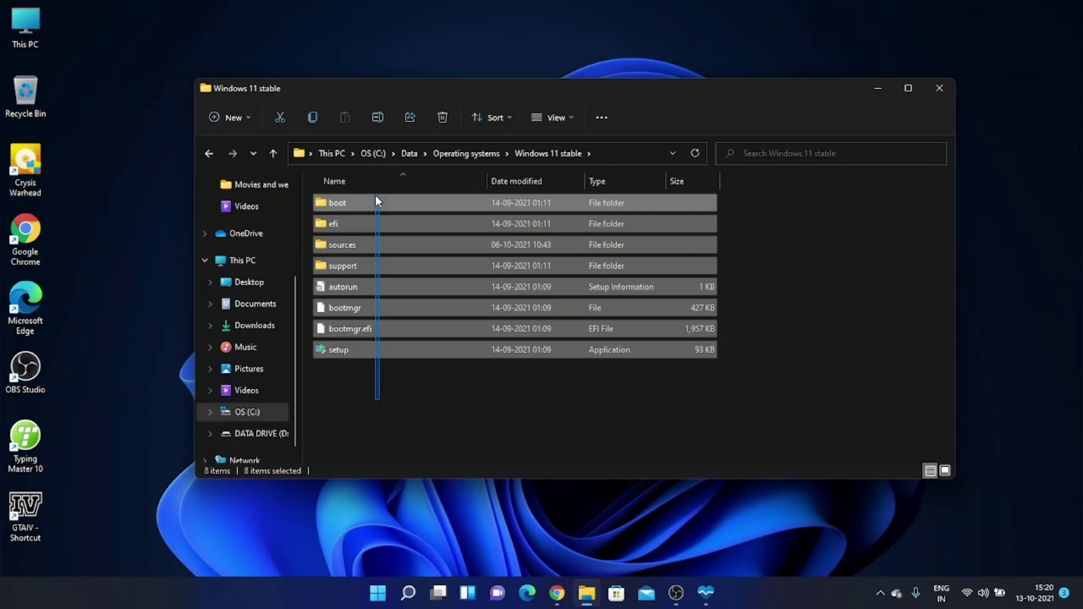
{"action": "left_click", "coordinate": [371, 399]}
{"action": "left_click", "coordinate": [210, 154]}
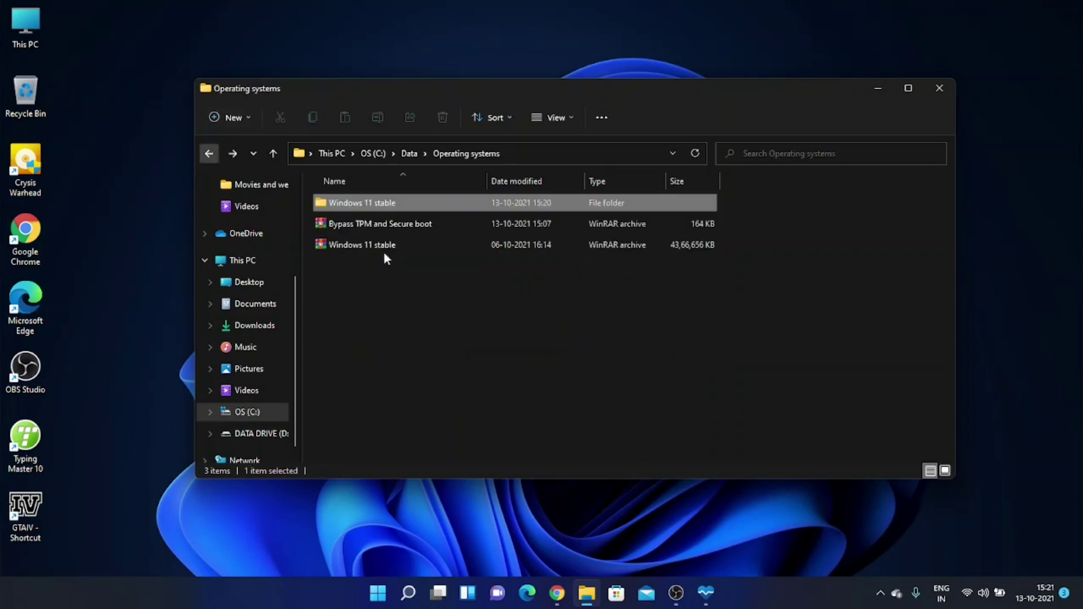
Run setup from the Windows 11 stable folder and continue past the Install Windows 11 page.
{"action": "double_click", "coordinate": [368, 208]}
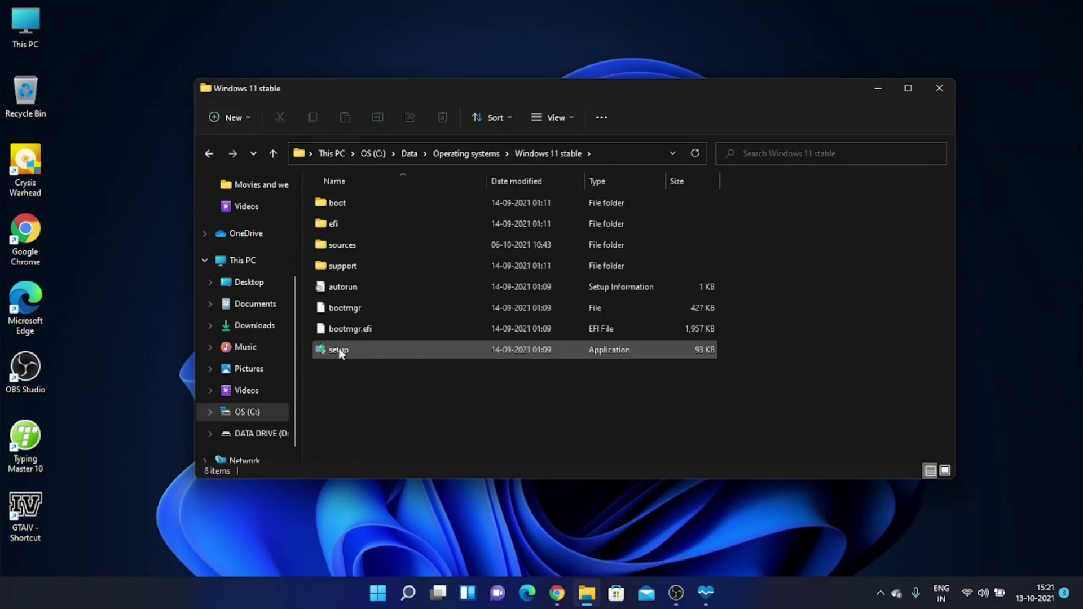
{"action": "left_click", "coordinate": [339, 348]}
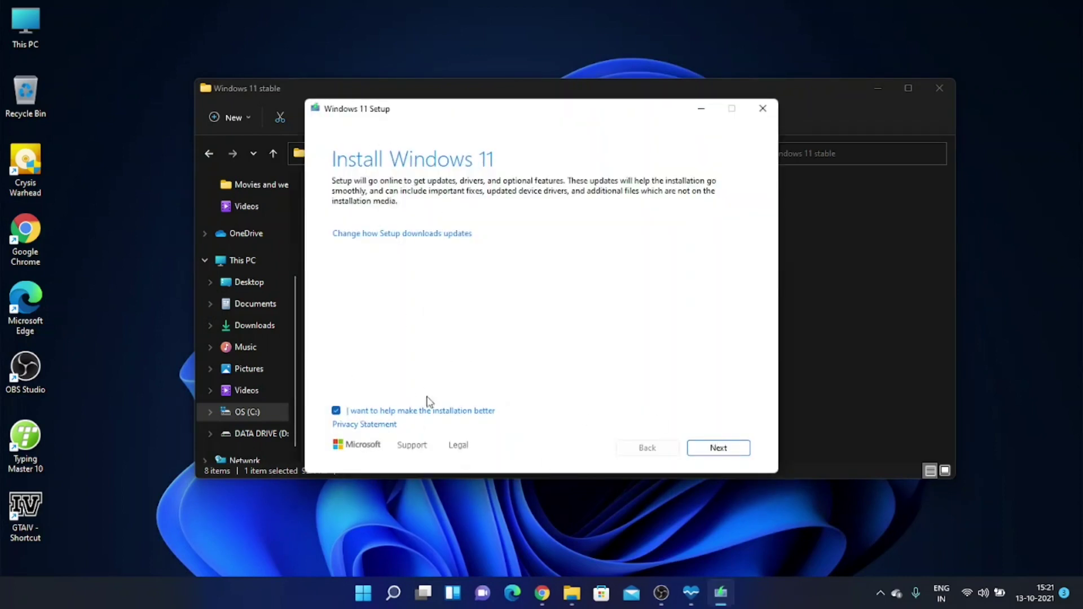
{"action": "left_click", "coordinate": [717, 449]}
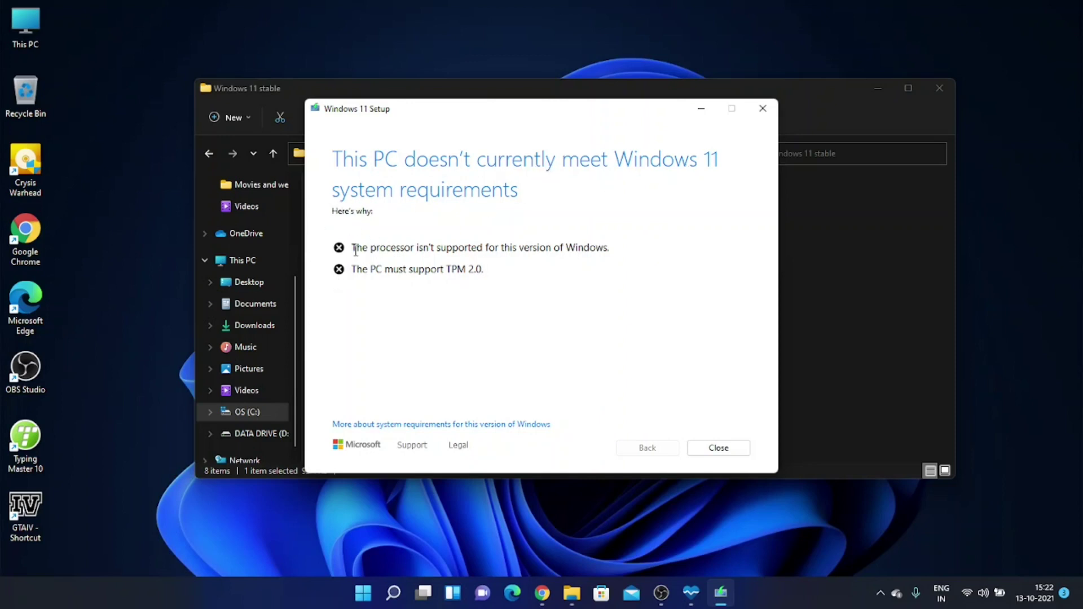
Review Setup's failure reasons: unsupported processor and missing TPM 2.0.
{"action": "left_click_drag", "start_coordinate": [355, 250], "coordinate": [607, 251]}
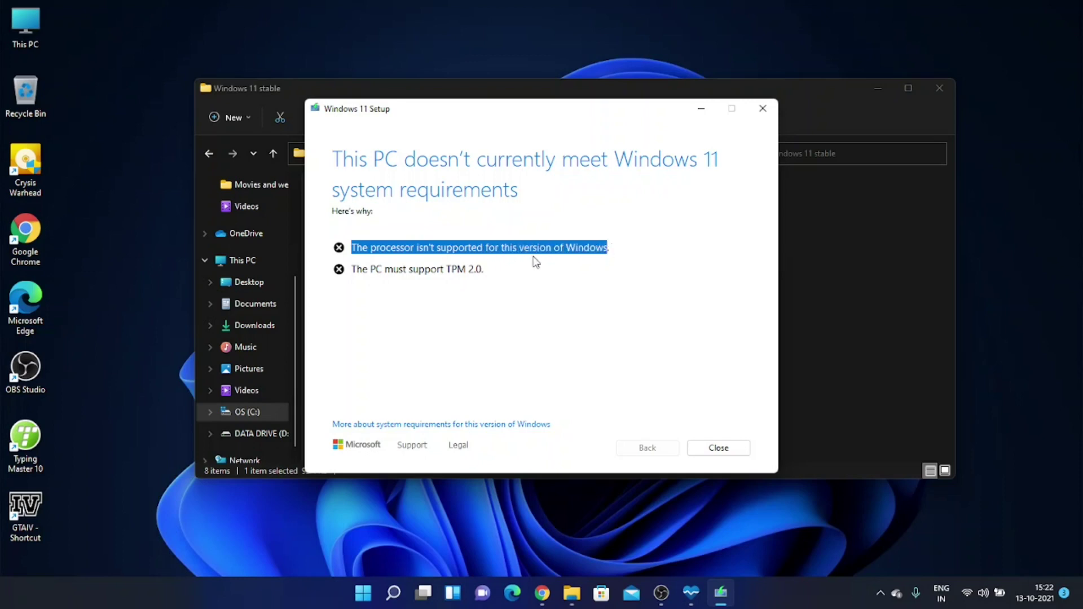
{"action": "left_click_drag", "start_coordinate": [352, 270], "coordinate": [491, 281]}
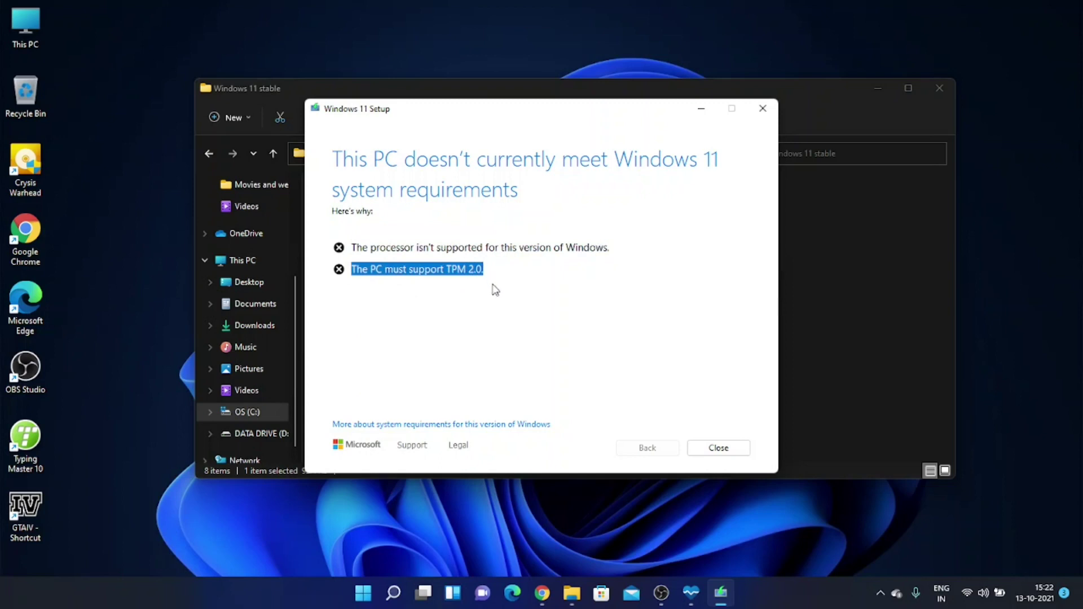
{"action": "left_click", "coordinate": [495, 290]}
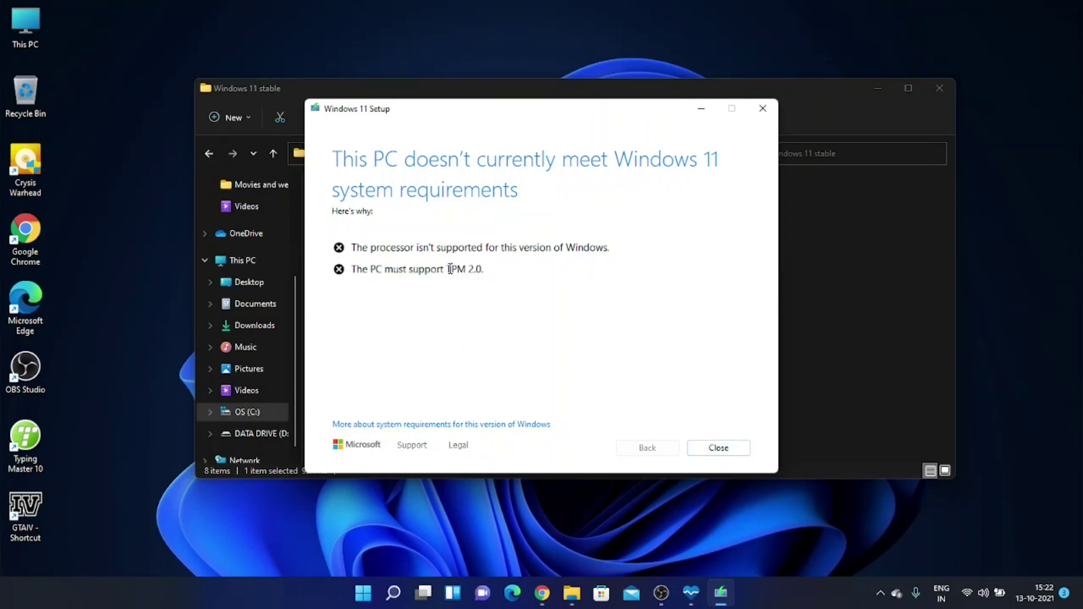
{"action": "left_click_drag", "start_coordinate": [450, 269], "coordinate": [483, 270]}
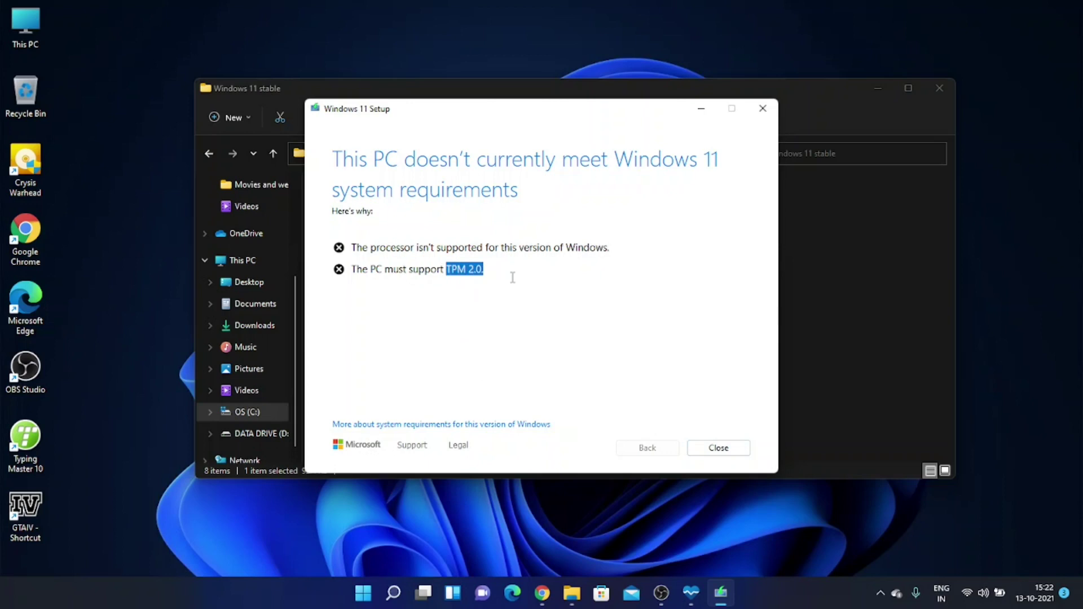
Close Windows 11 Setup and go back to the Operating systems folder.
{"action": "left_click", "coordinate": [722, 448]}
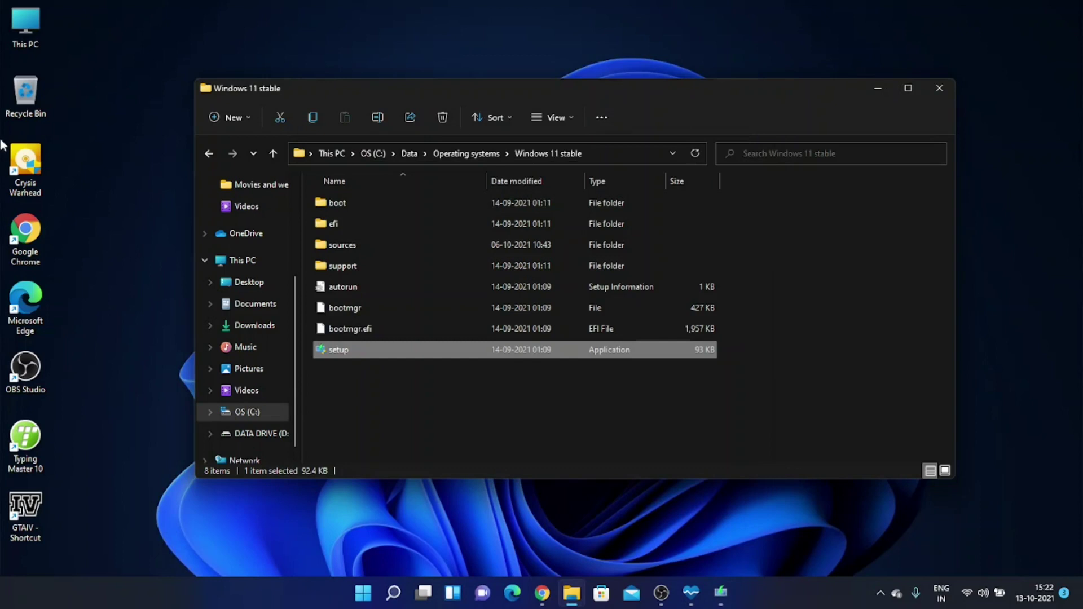
{"action": "left_click", "coordinate": [720, 593]}
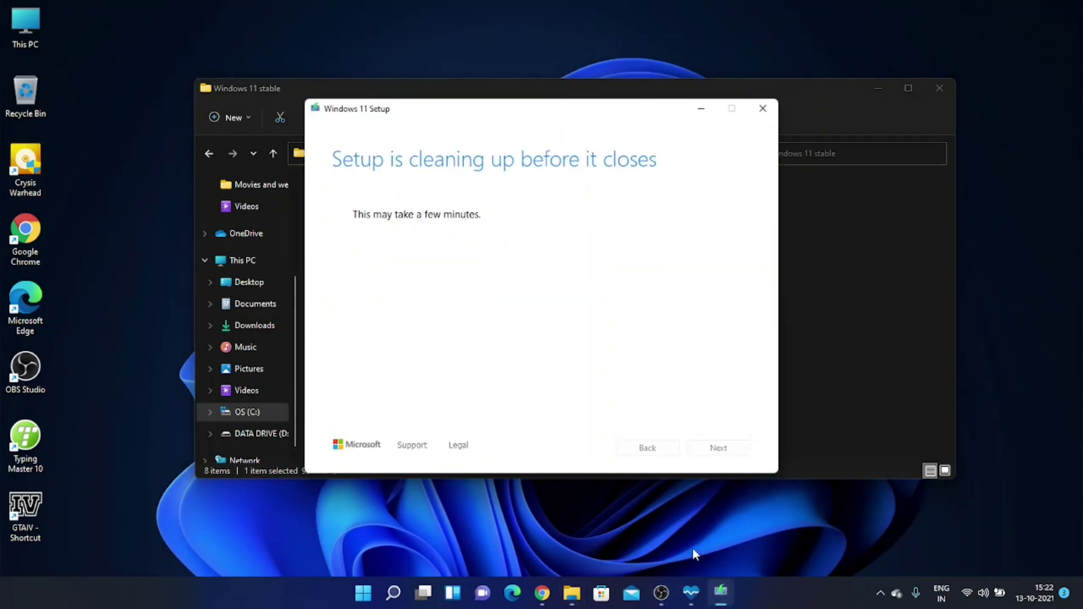
{"action": "left_click", "coordinate": [701, 109]}
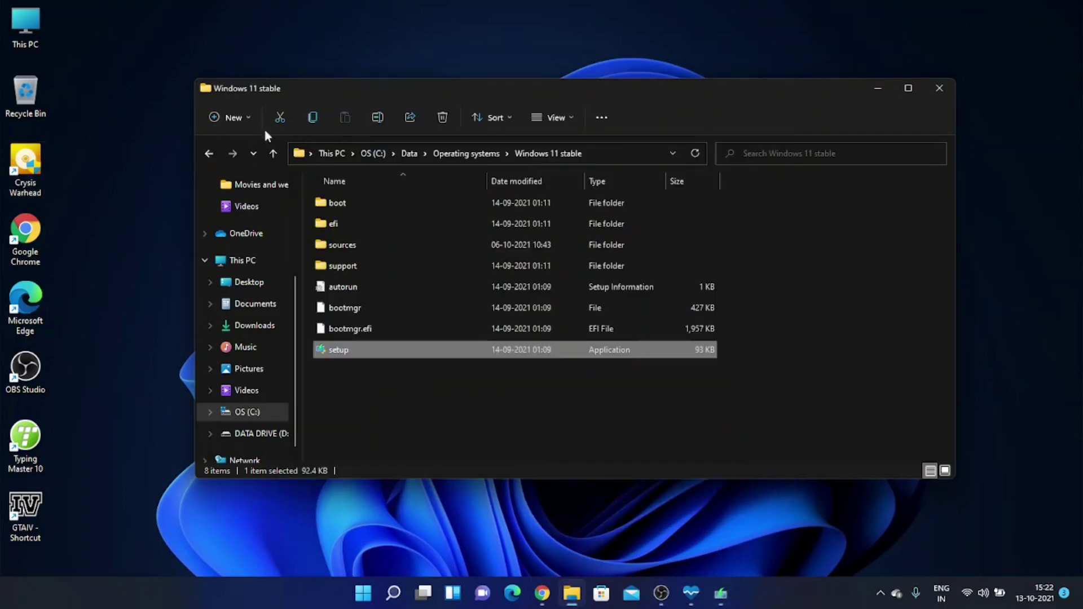
{"action": "left_click", "coordinate": [215, 153]}
Extract the Bypass TPM and Secure boot archive to its default destination.
{"action": "key", "text": "alt+Tab"}
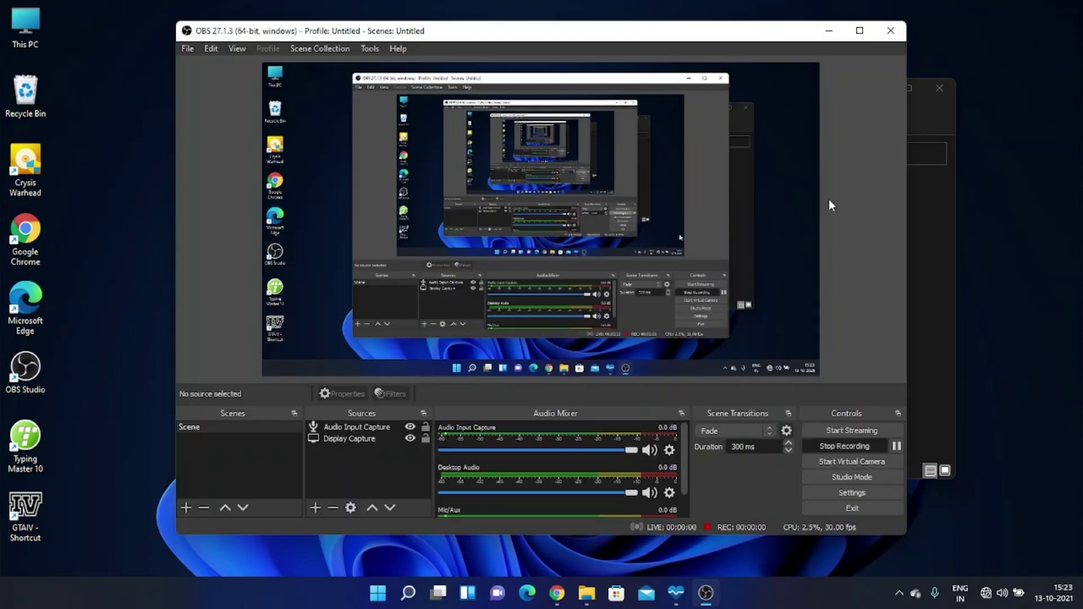
{"action": "left_click", "coordinate": [827, 31]}
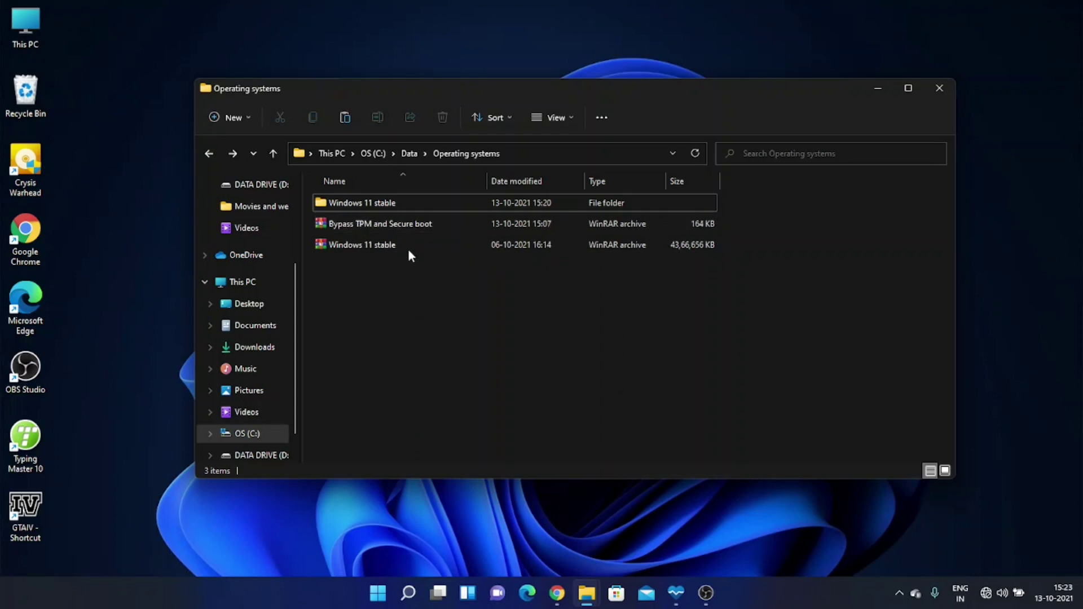
{"action": "left_click", "coordinate": [410, 227]}
{"action": "right_click", "coordinate": [410, 228]}
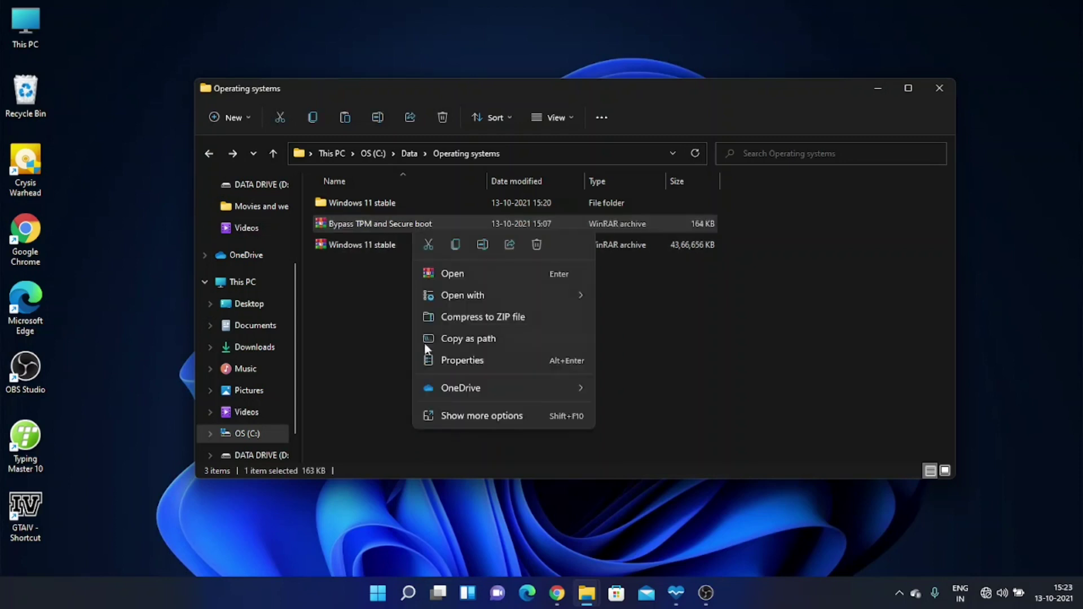
{"action": "left_click", "coordinate": [450, 416]}
{"action": "left_click", "coordinate": [497, 153]}
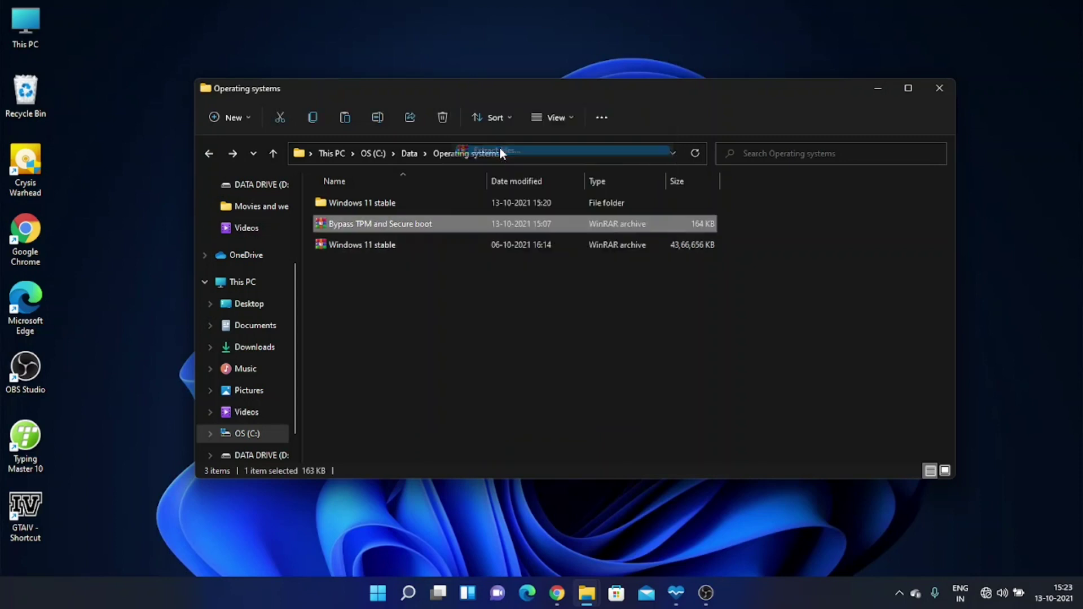
{"action": "left_click", "coordinate": [588, 448]}
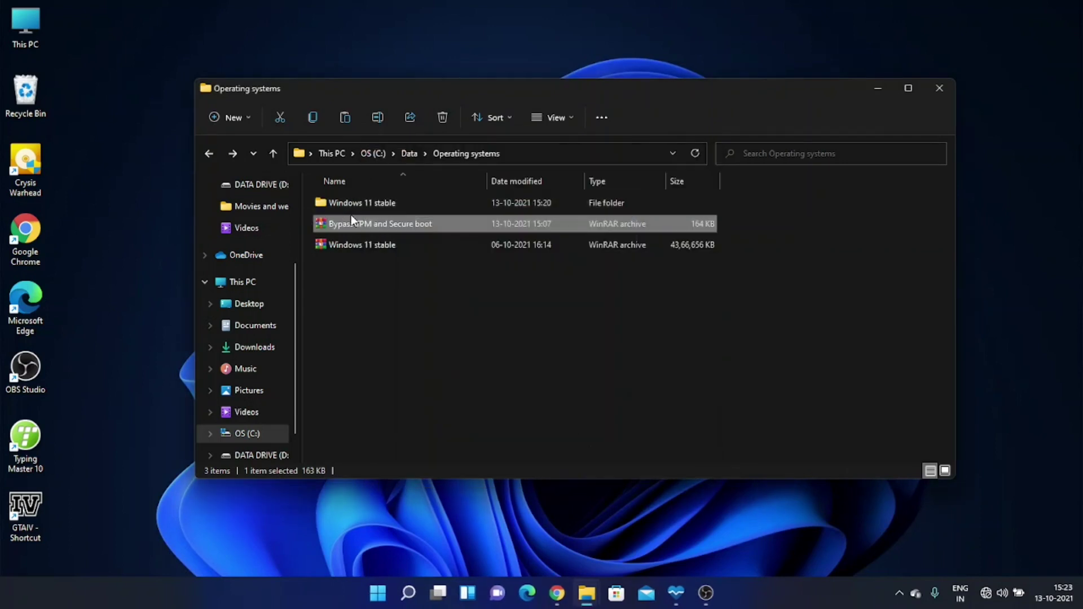
Open the extracted Bypass TPM and Secure boot folder and its inner folder.
{"action": "left_click", "coordinate": [363, 202]}
{"action": "double_click", "coordinate": [363, 202]}
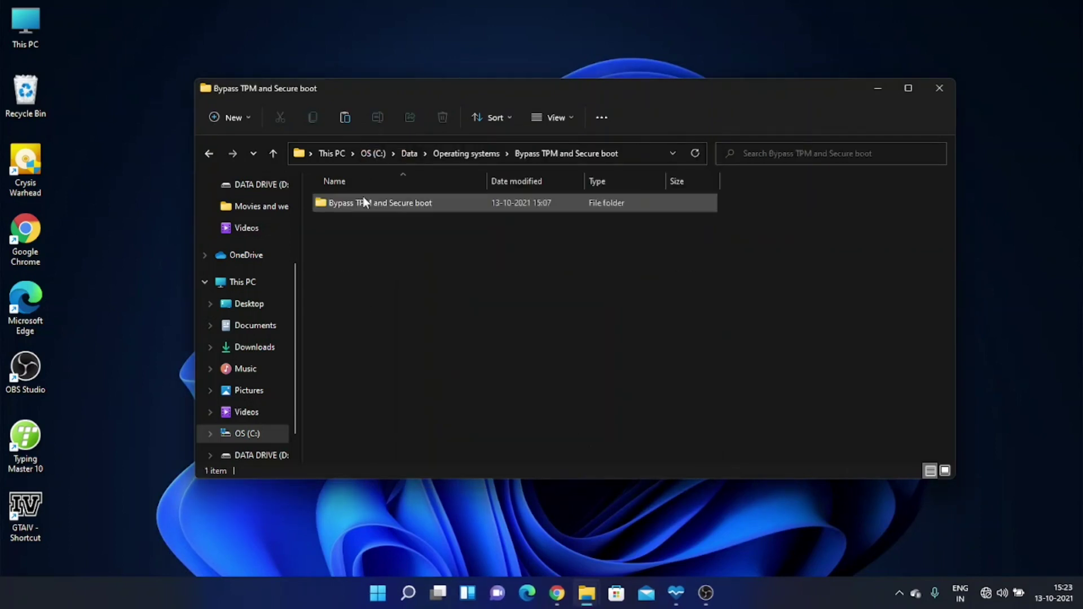
{"action": "double_click", "coordinate": [345, 205]}
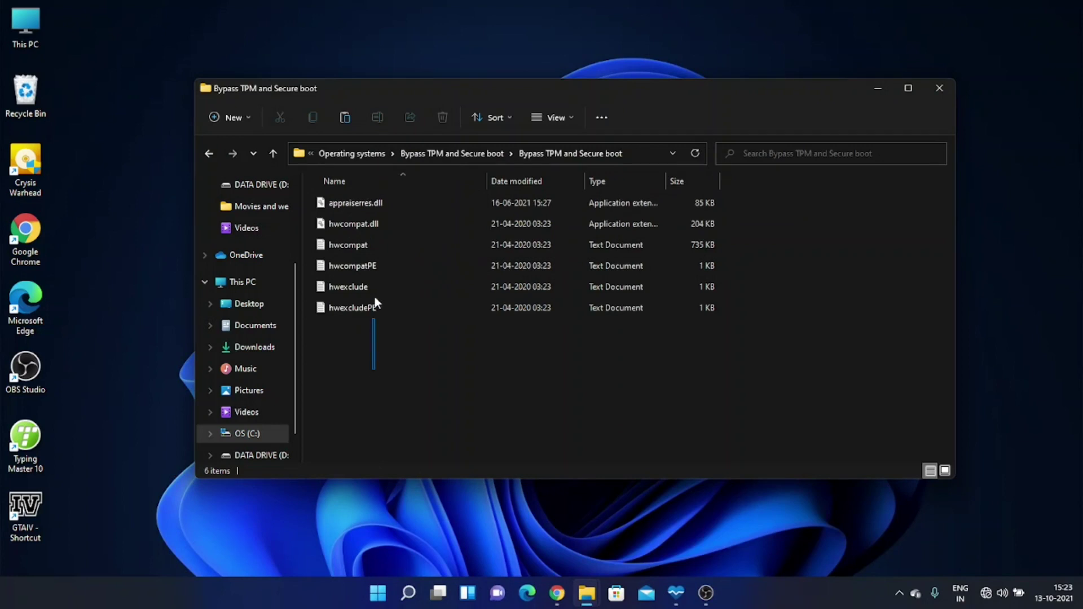
{"action": "left_click_drag", "start_coordinate": [375, 298], "coordinate": [391, 205]}
{"action": "left_click", "coordinate": [483, 392]}
Select all six bypass files and copy them.
{"action": "left_click_drag", "start_coordinate": [733, 384], "coordinate": [331, 200]}
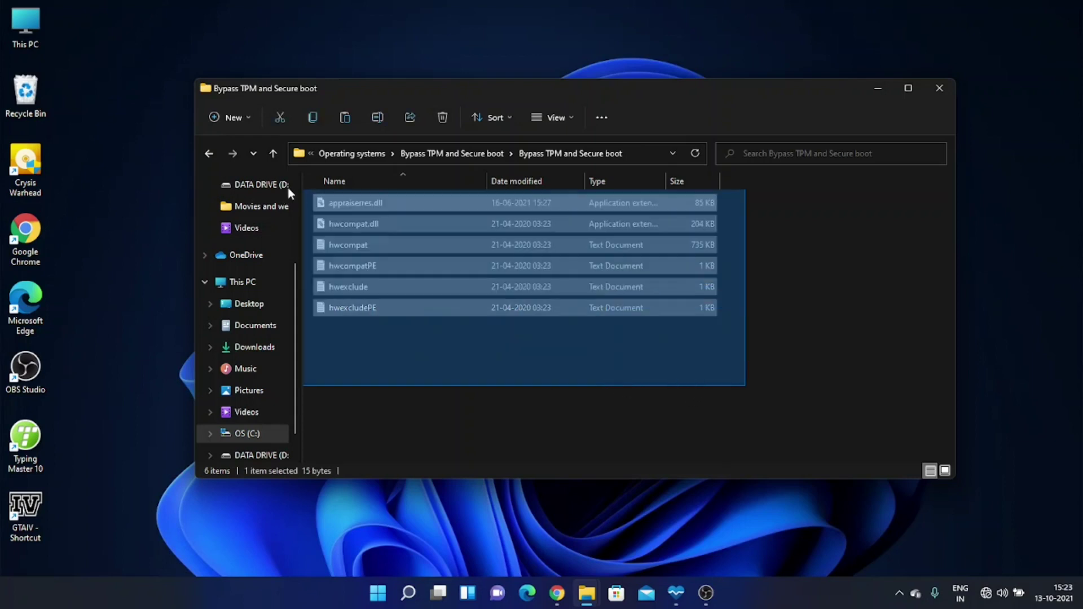
{"action": "left_click", "coordinate": [389, 361]}
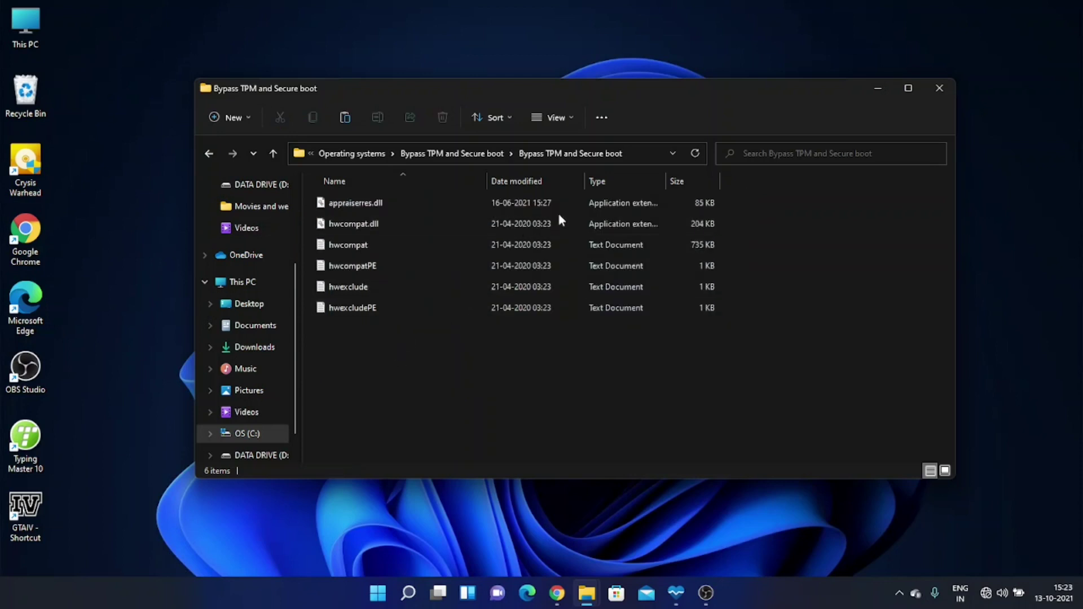
{"action": "left_click_drag", "start_coordinate": [500, 384], "coordinate": [520, 202]}
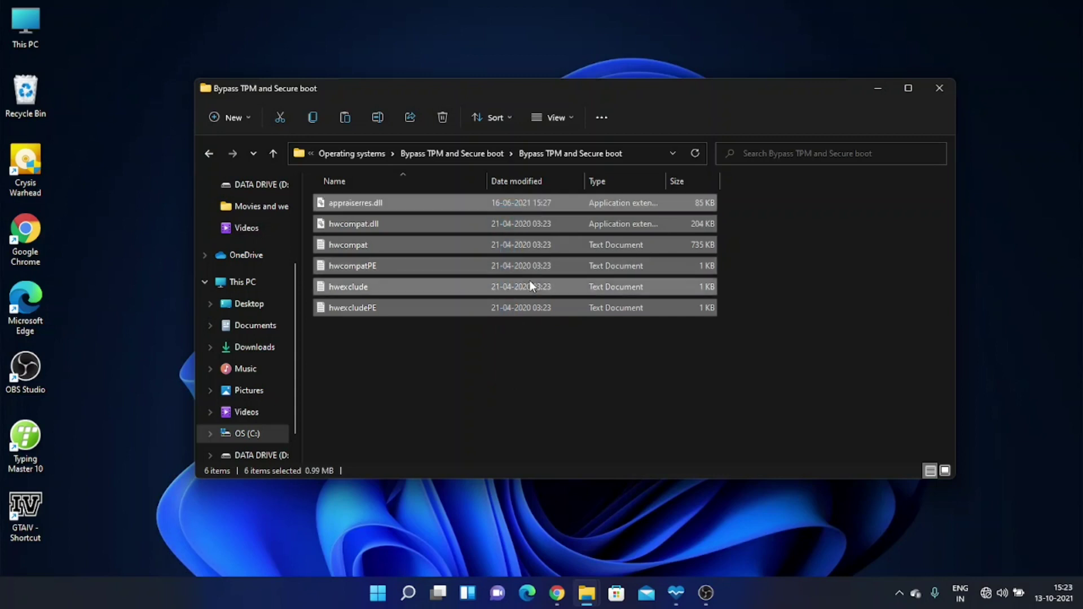
{"action": "left_click", "coordinate": [526, 367]}
{"action": "key", "text": "ctrl+a"}
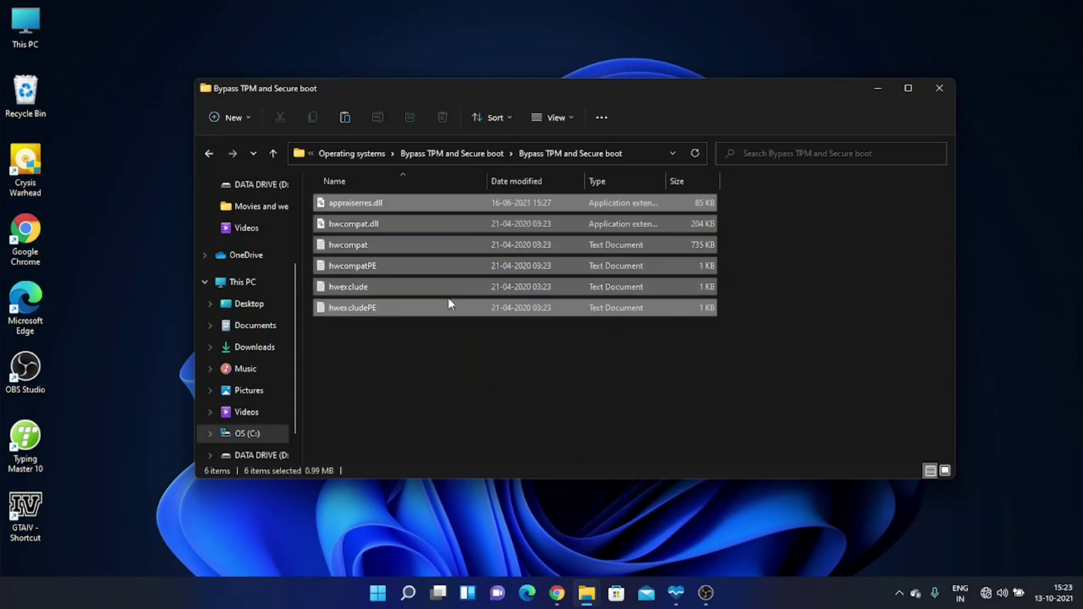
{"action": "right_click", "coordinate": [393, 206]}
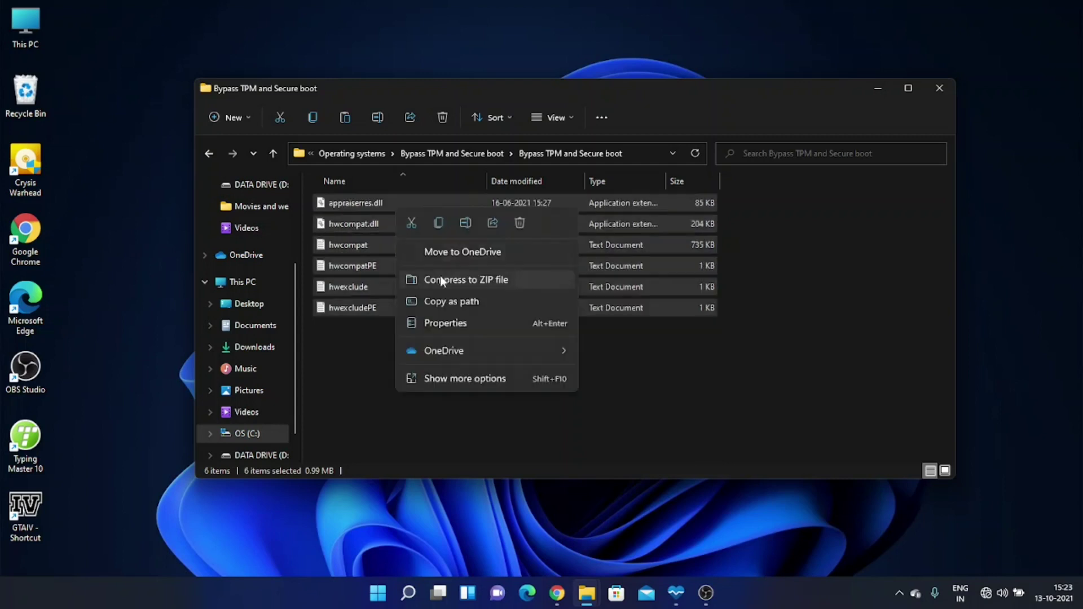
{"action": "left_click", "coordinate": [438, 220]}
Paste them into Windows 11 stable\sources, replacing the existing files.
{"action": "left_click", "coordinate": [209, 154]}
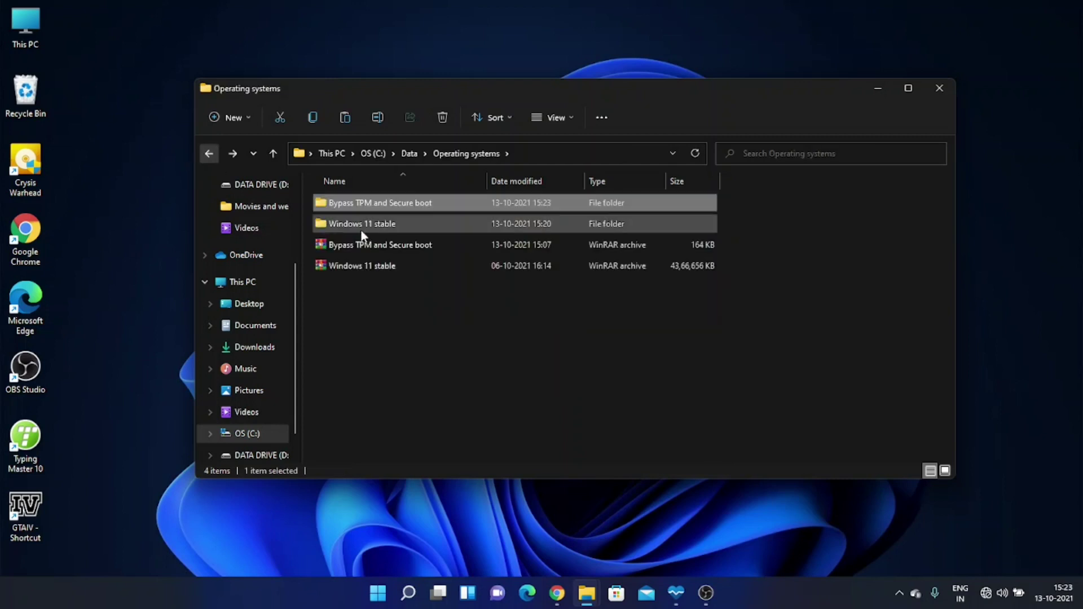
{"action": "double_click", "coordinate": [363, 226]}
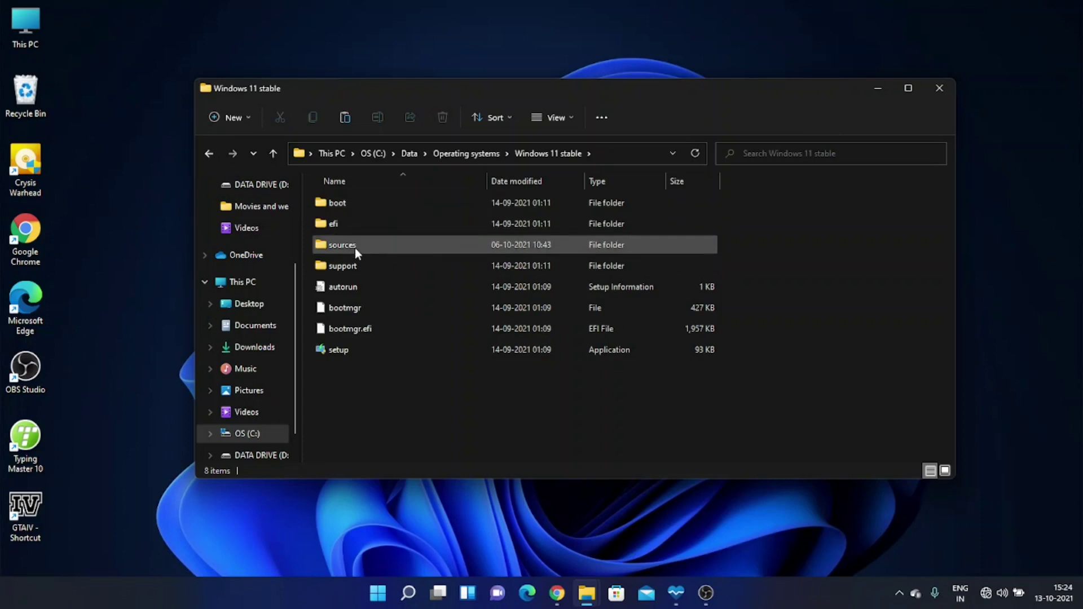
{"action": "left_click", "coordinate": [456, 248]}
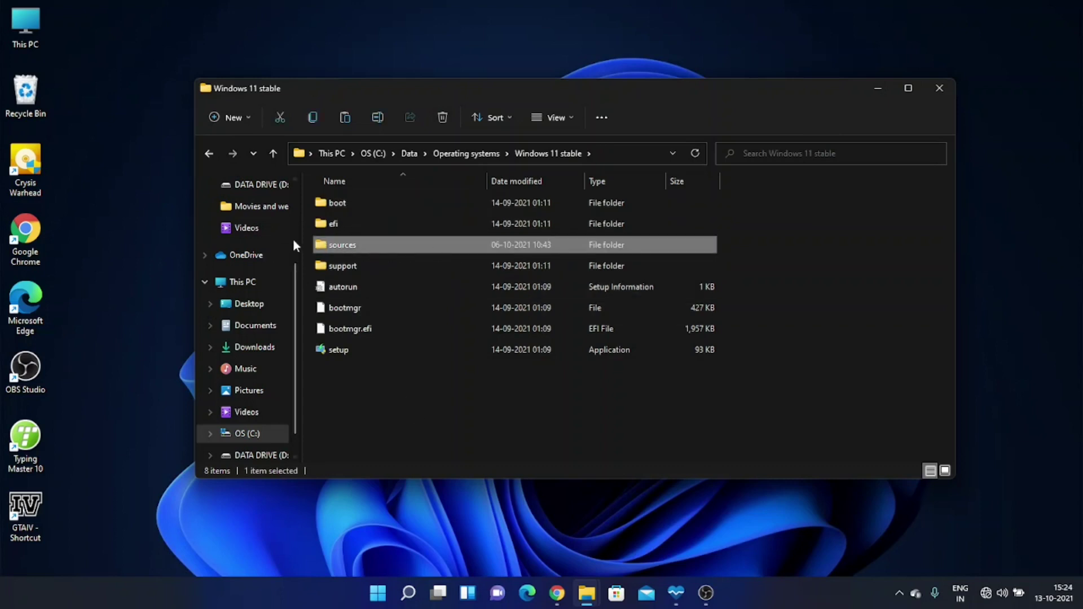
{"action": "double_click", "coordinate": [338, 240]}
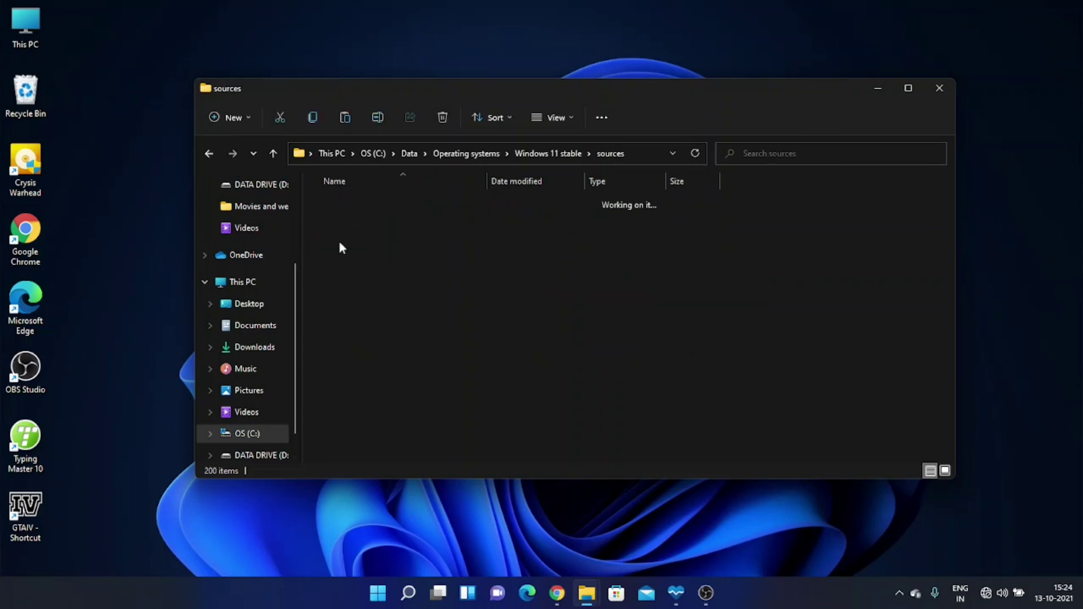
{"action": "right_click", "coordinate": [763, 272]}
{"action": "left_click", "coordinate": [783, 289]}
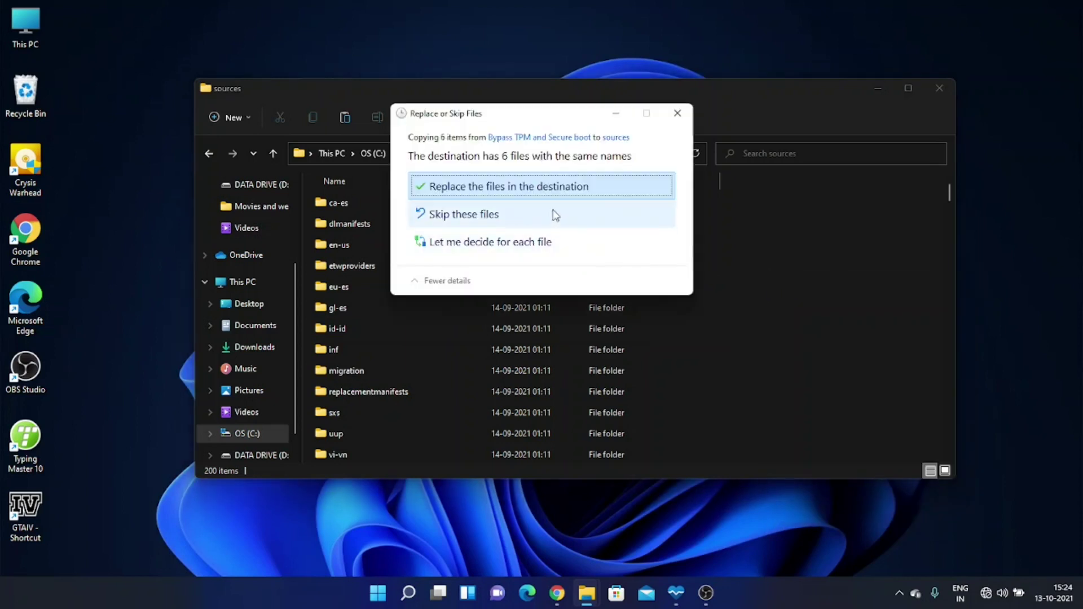
{"action": "left_click", "coordinate": [569, 186]}
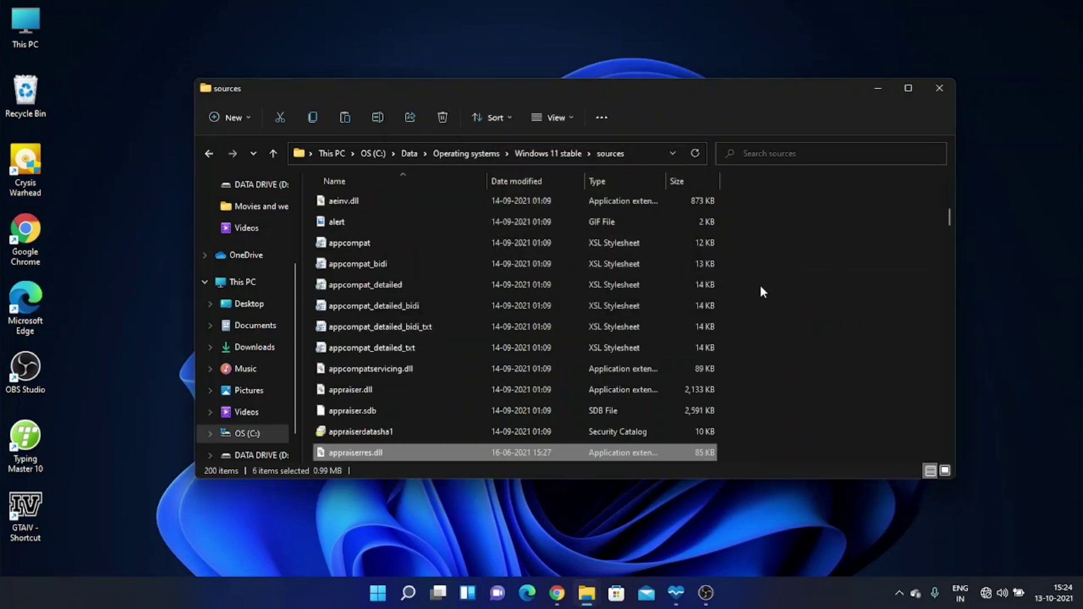
{"action": "left_click", "coordinate": [209, 154]}
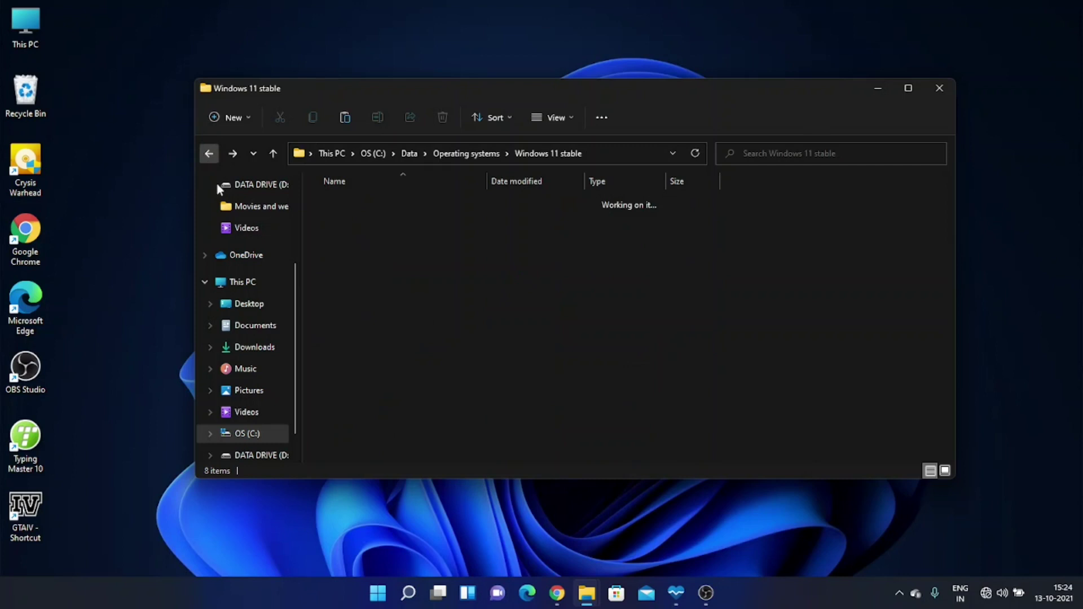
Relaunch setup from the Windows 11 stable folder and continue past the Install Windows 11 page.
{"action": "left_click", "coordinate": [438, 420]}
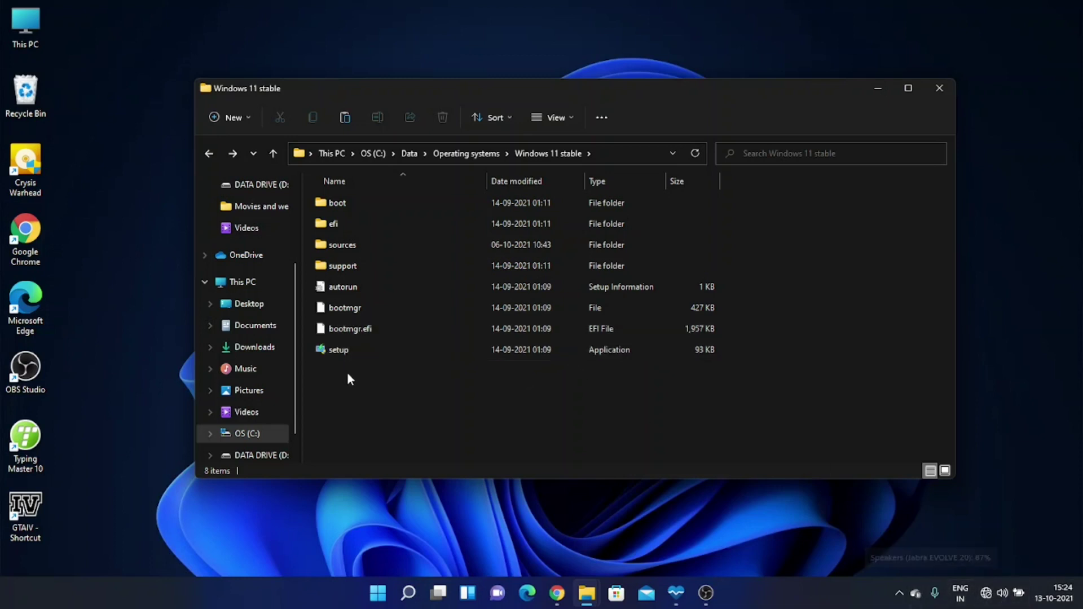
{"action": "double_click", "coordinate": [340, 350]}
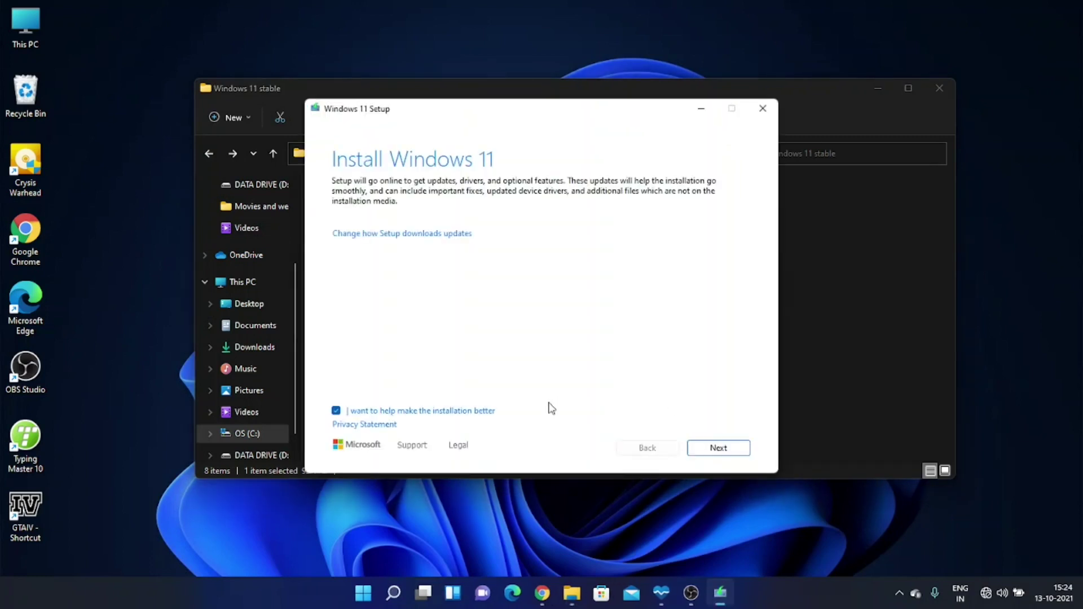
{"action": "left_click", "coordinate": [730, 448]}
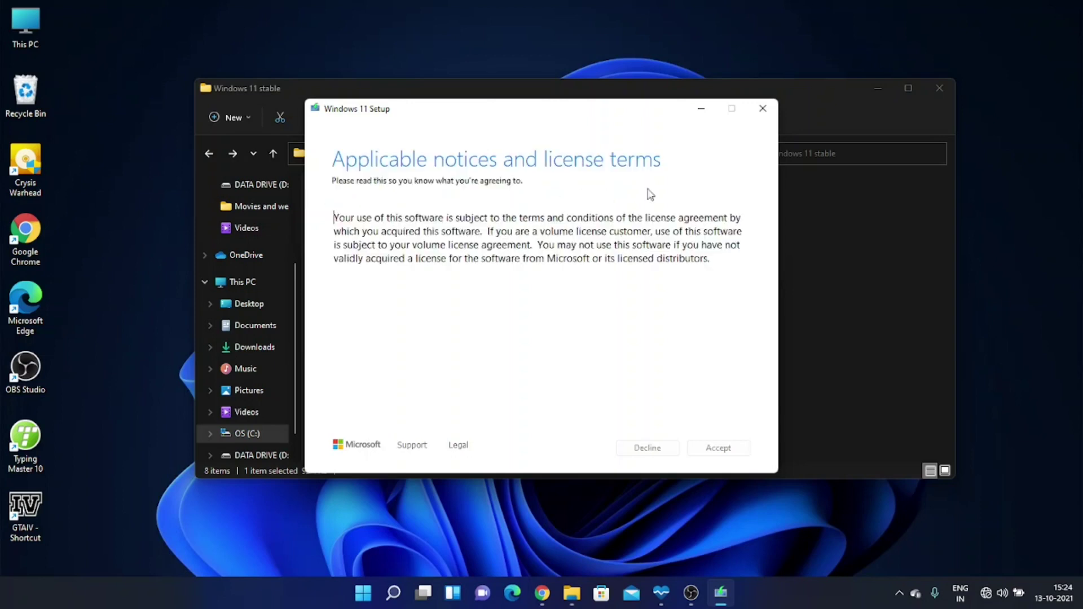
Accept the Windows 11 license terms and let Setup start getting updates.
{"action": "left_click", "coordinate": [727, 449]}
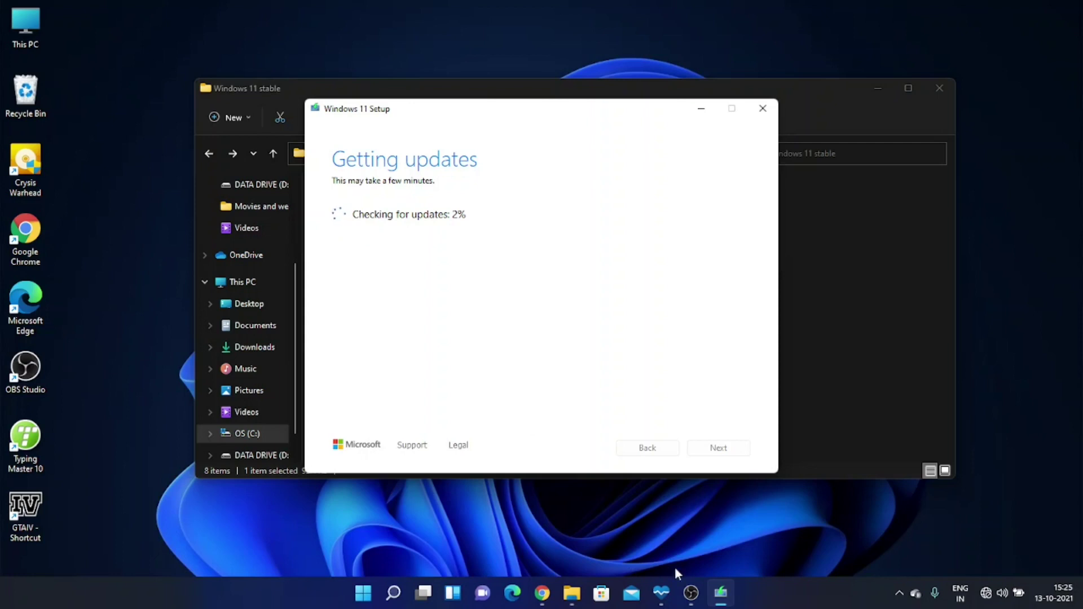
{"action": "left_click", "coordinate": [689, 603]}
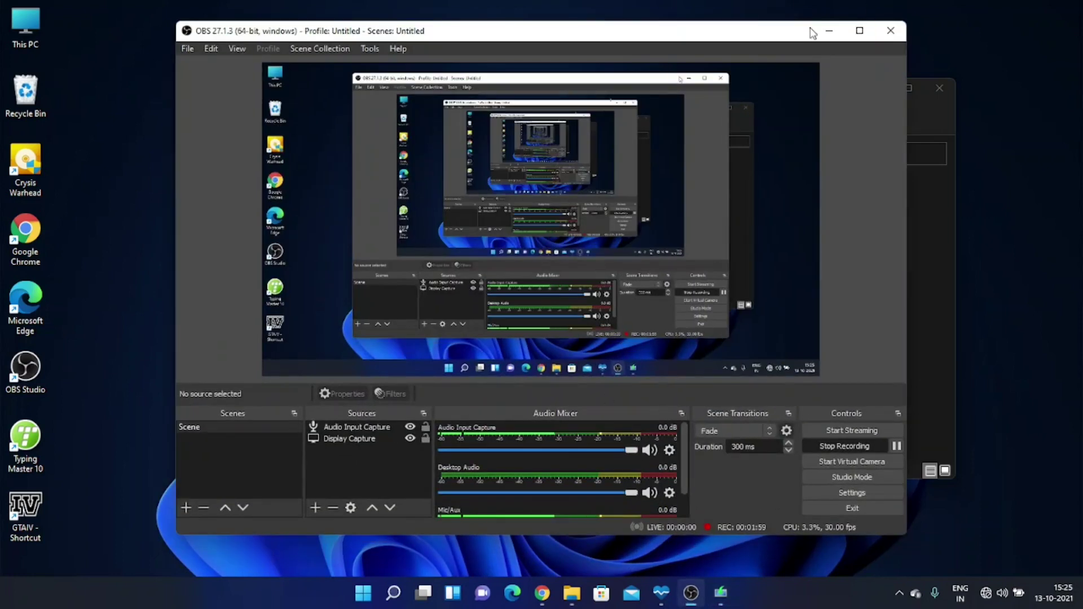
{"action": "left_click", "coordinate": [827, 29]}
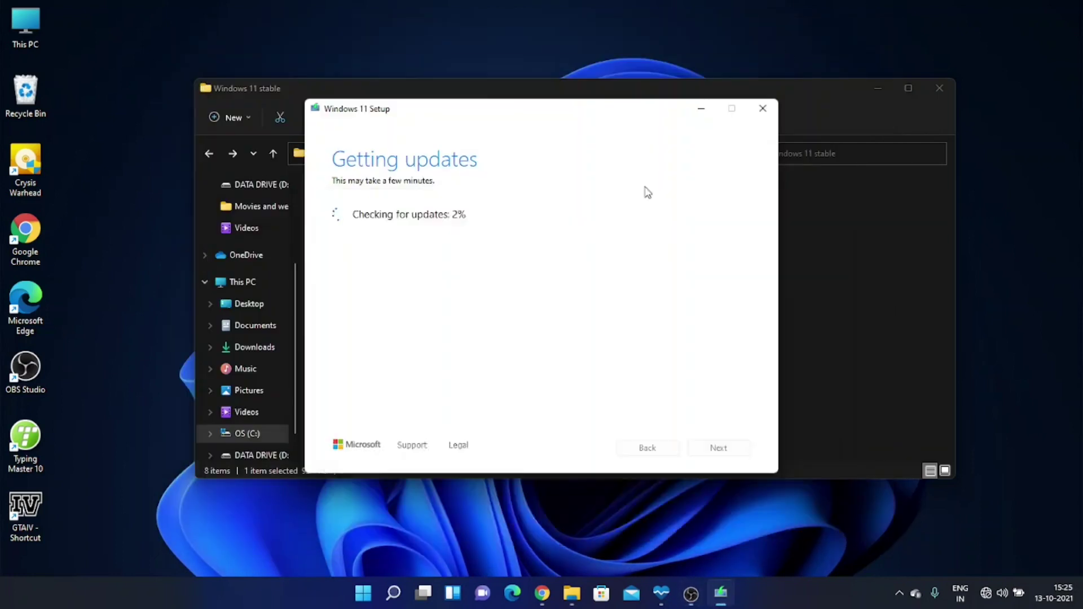
{"action": "left_click", "coordinate": [699, 602]}
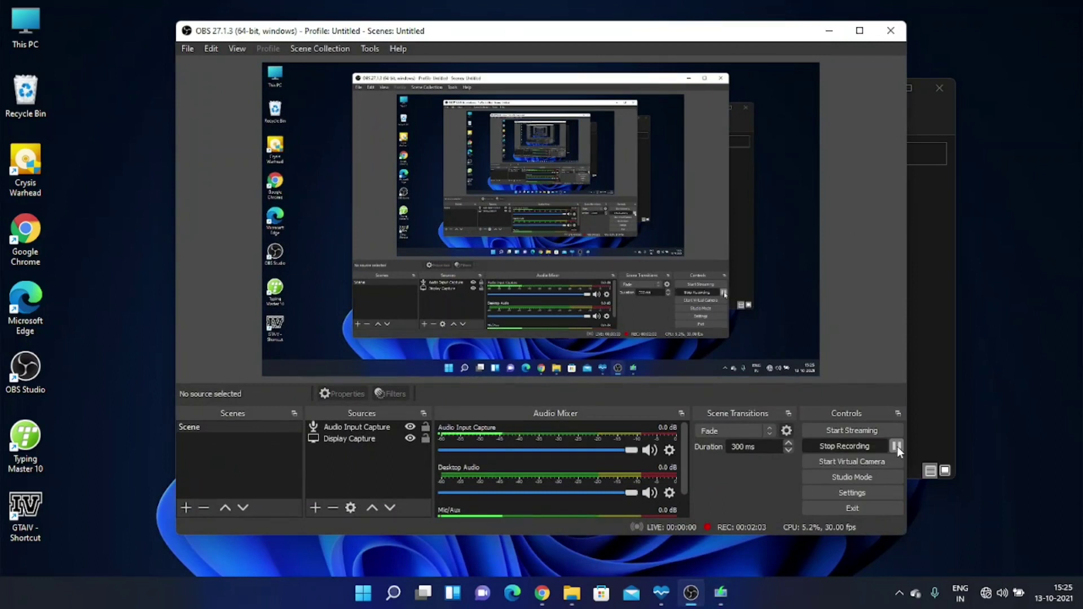
{"action": "left_click", "coordinate": [831, 26]}
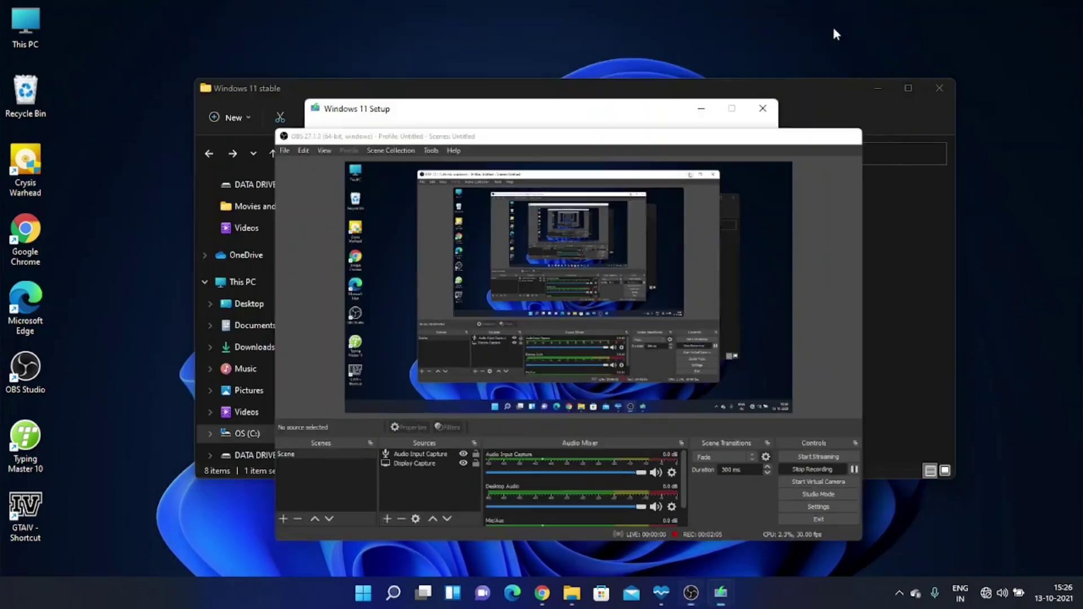